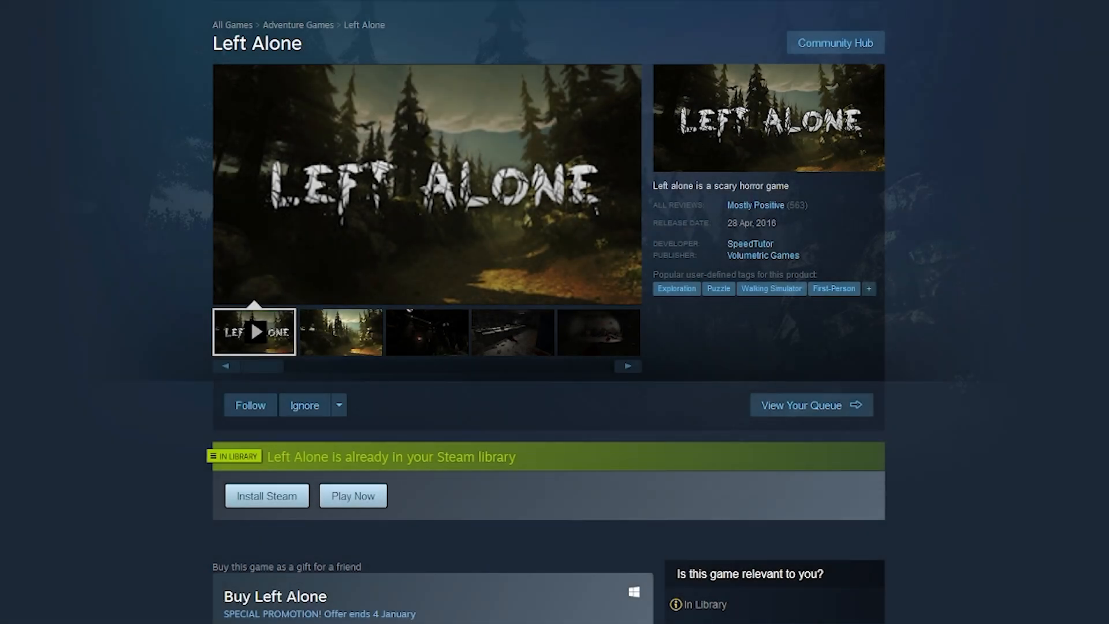
- Examine the original Left Alone store page, covering its header, purchase box, announcements and About This Game text
{"action": "scroll", "coordinate": [549, 312], "scroll_direction": "down", "scroll_amount": 4}
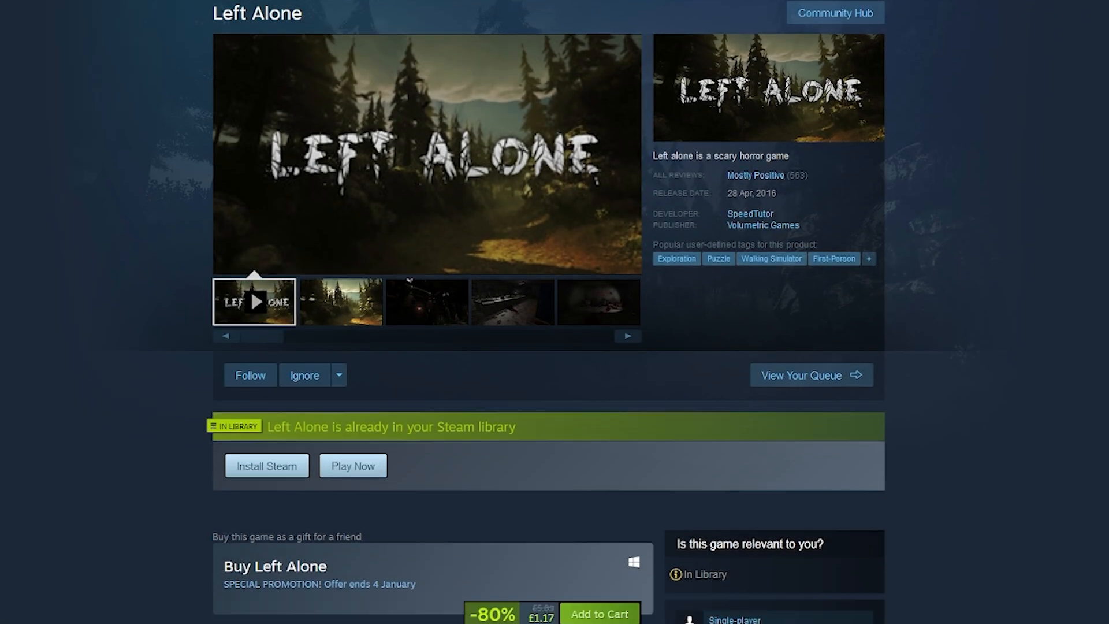
{"action": "scroll", "coordinate": [549, 312], "scroll_direction": "down", "scroll_amount": 6}
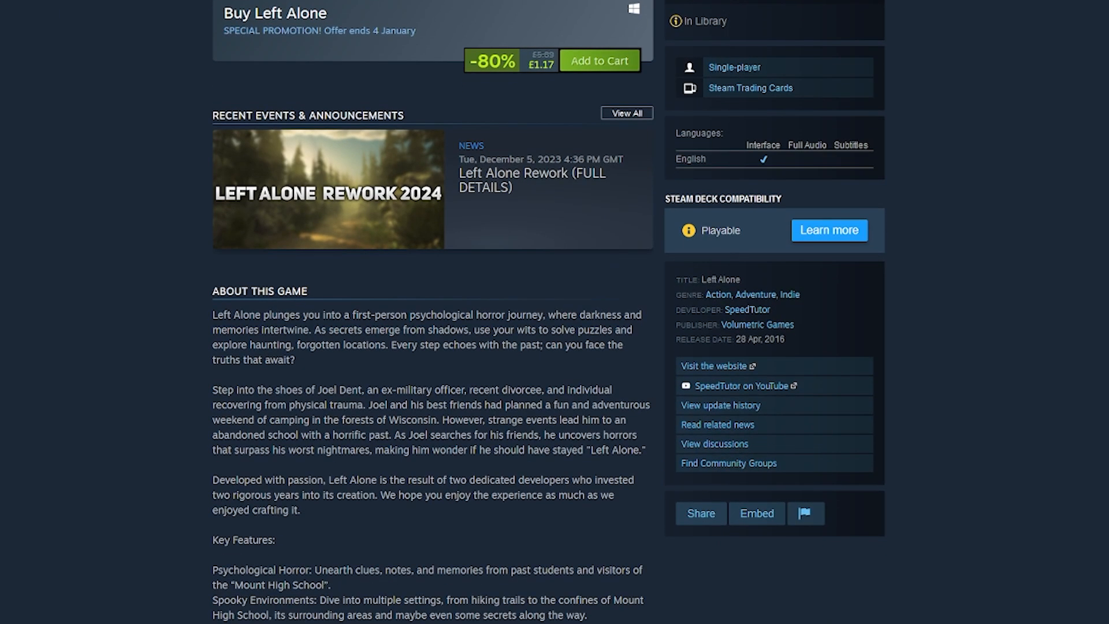
{"action": "scroll", "coordinate": [707, 220], "scroll_direction": "up", "scroll_amount": 10}
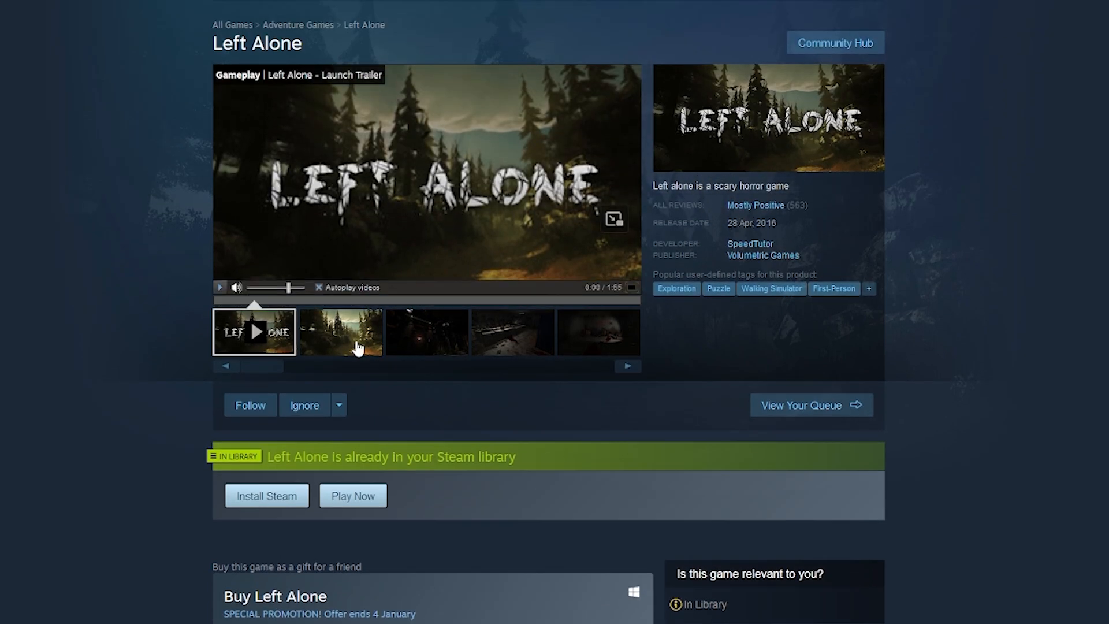
{"action": "scroll", "coordinate": [214, 322], "scroll_direction": "down", "scroll_amount": 1}
{"action": "scroll", "coordinate": [213, 321], "scroll_direction": "down", "scroll_amount": 7}
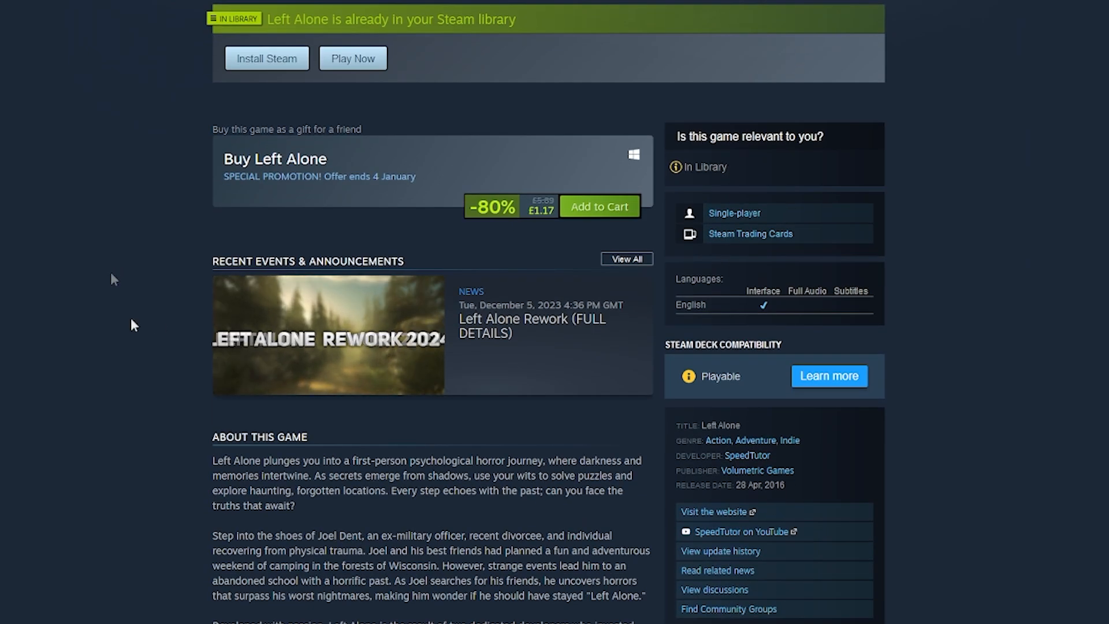
{"action": "scroll", "coordinate": [408, 368], "scroll_direction": "down", "scroll_amount": 4}
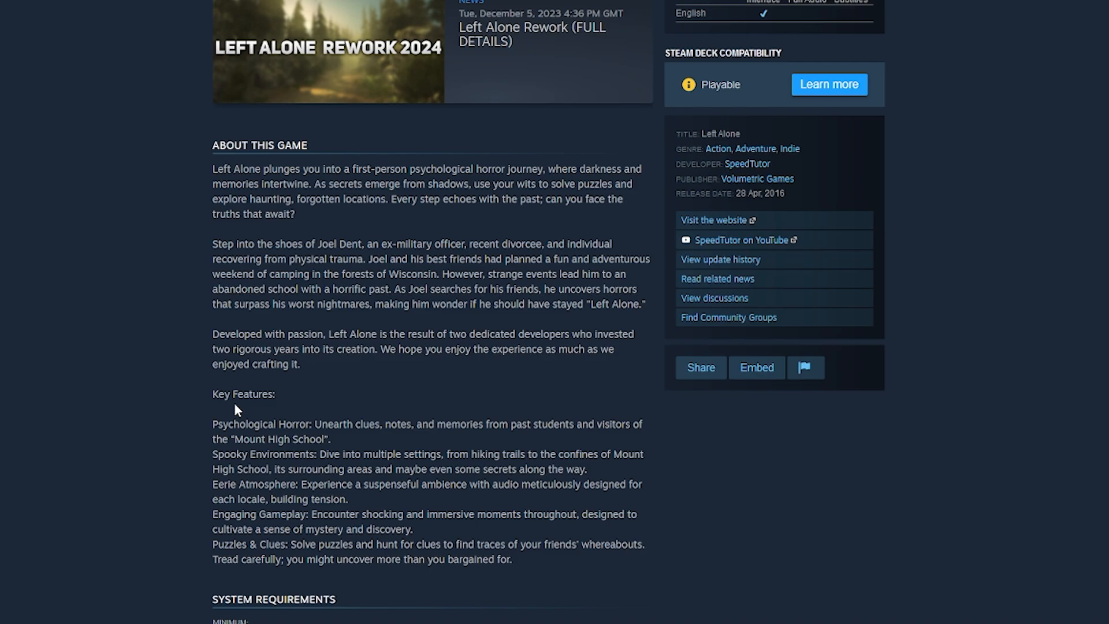
{"action": "scroll", "coordinate": [234, 403], "scroll_direction": "up", "scroll_amount": 11}
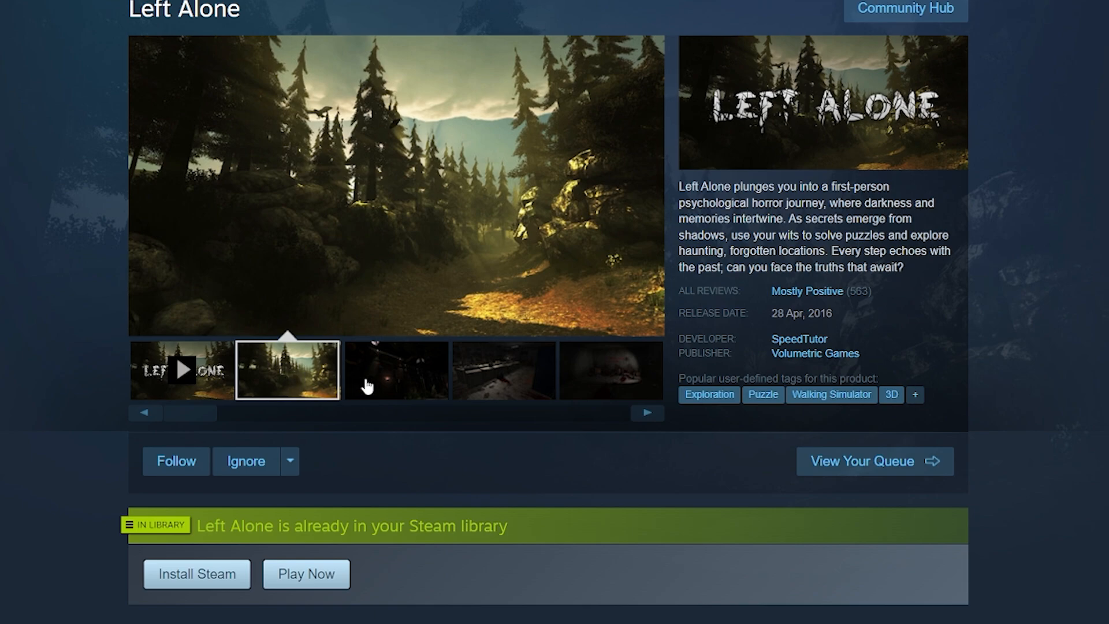
- Examine the reworked Left Alone store page, including the short description, rework notice, embedded images and bulleted Key Features
{"action": "scroll", "coordinate": [17, 292], "scroll_direction": "down", "scroll_amount": 5}
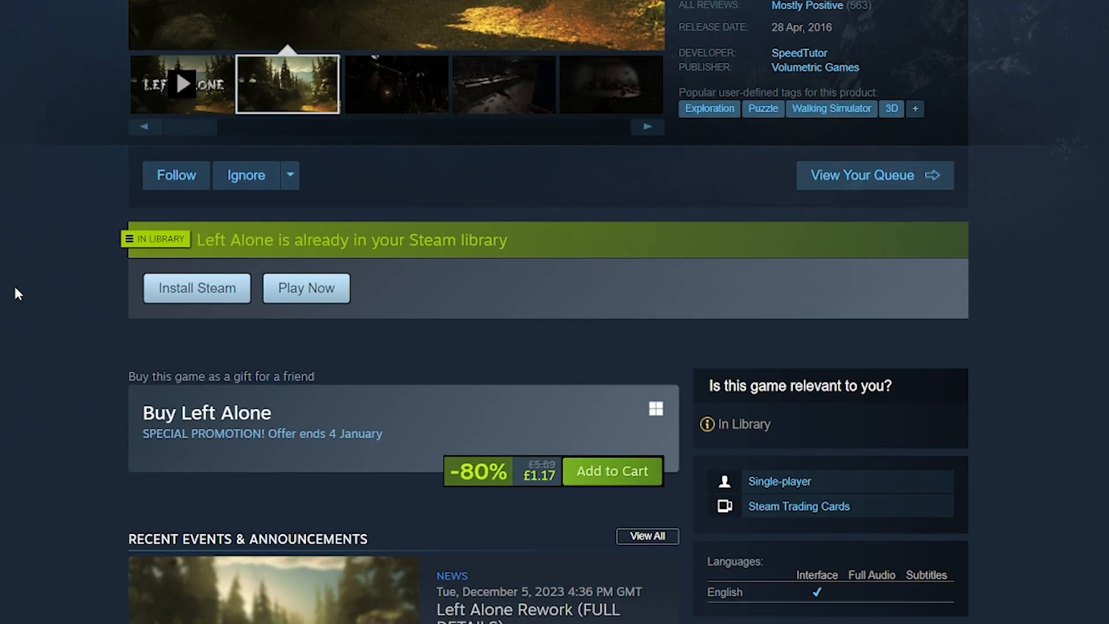
{"action": "scroll", "coordinate": [855, 453], "scroll_direction": "down", "scroll_amount": 5}
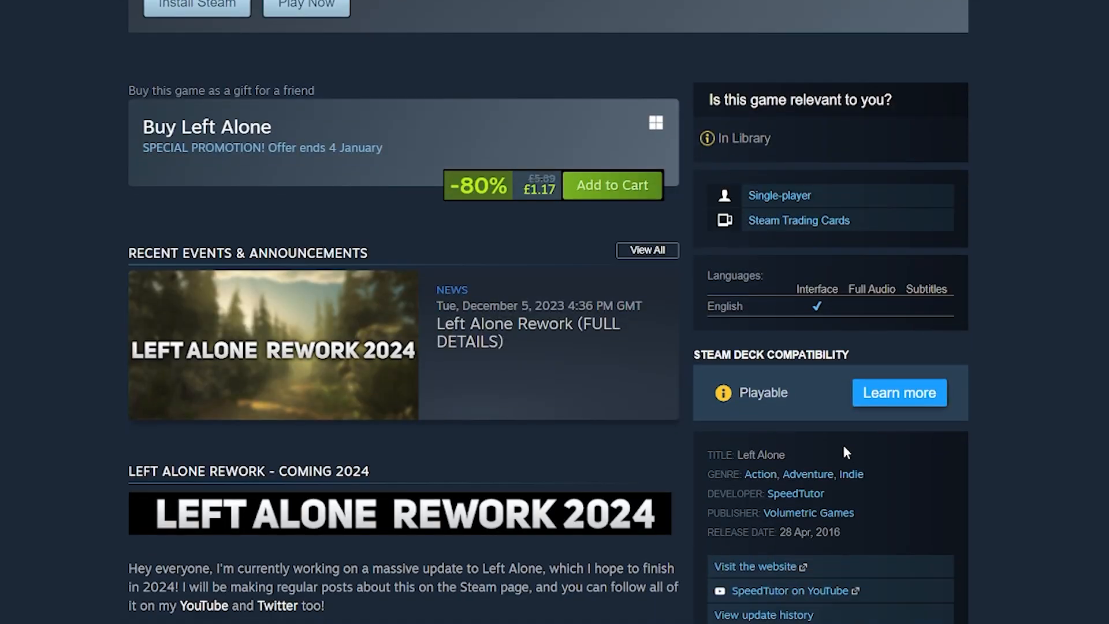
{"action": "scroll", "coordinate": [60, 245], "scroll_direction": "down", "scroll_amount": 9}
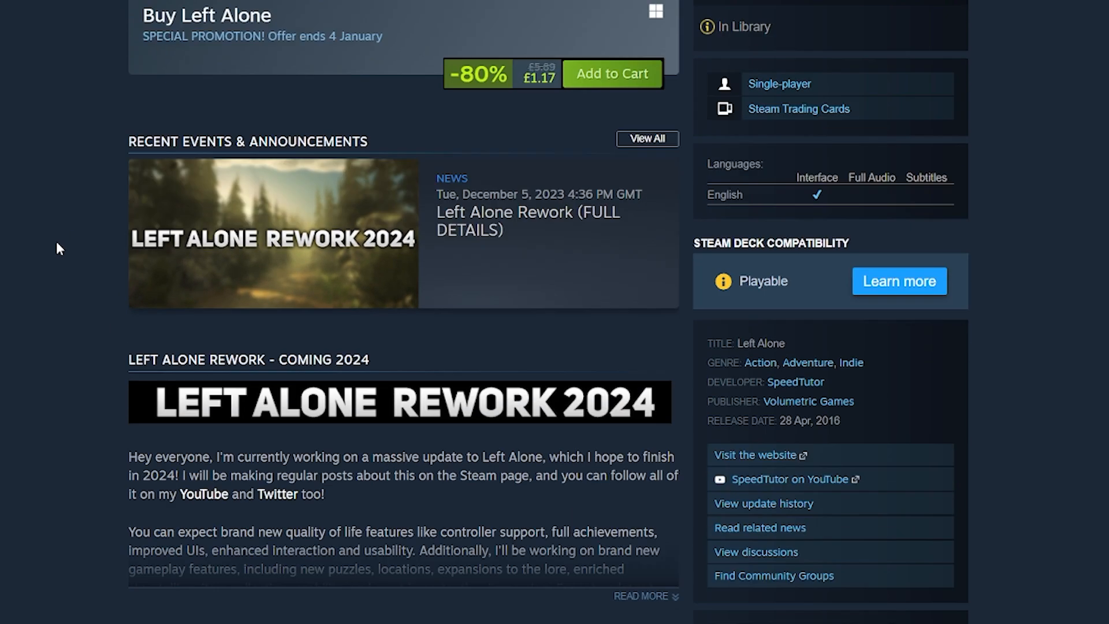
{"action": "scroll", "coordinate": [195, 358], "scroll_direction": "down", "scroll_amount": 3}
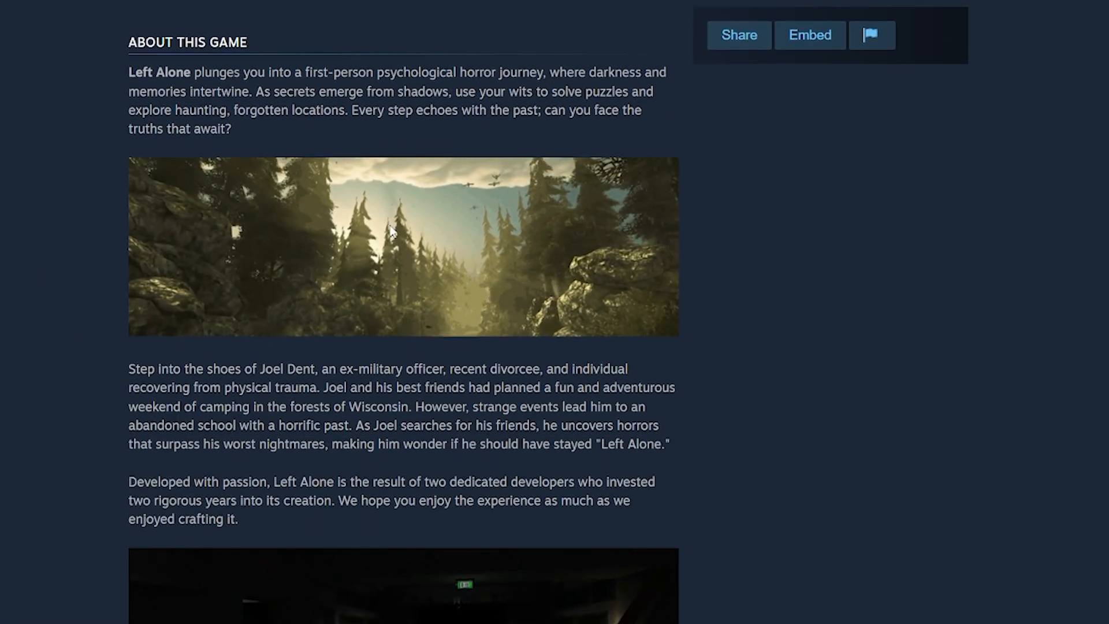
{"action": "scroll", "coordinate": [522, 362], "scroll_direction": "down", "scroll_amount": 3}
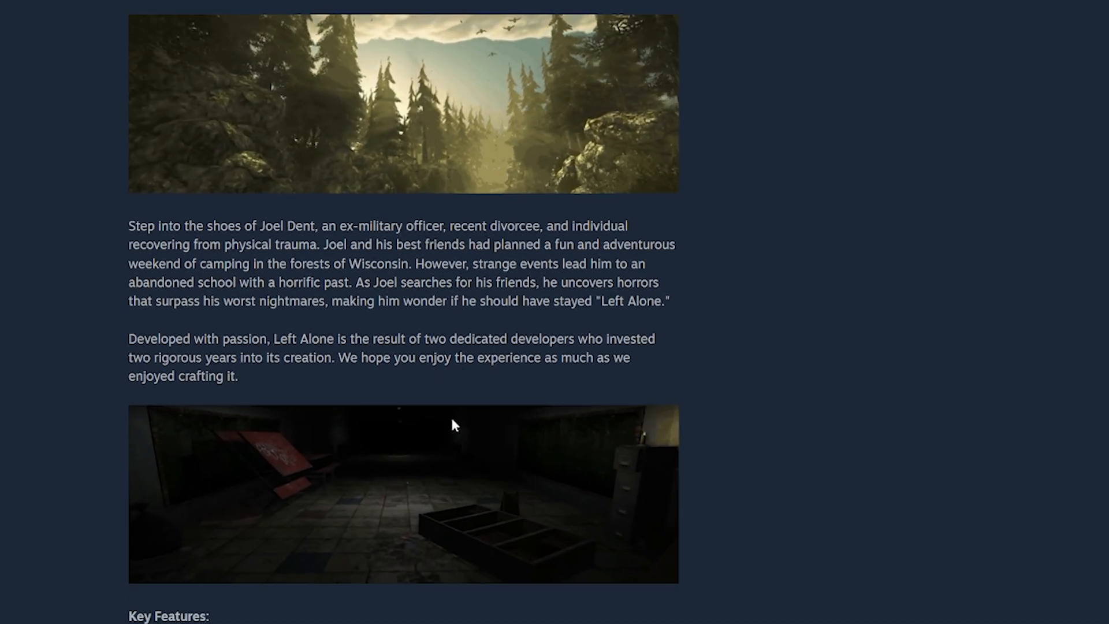
{"action": "scroll", "coordinate": [310, 321], "scroll_direction": "down", "scroll_amount": 4}
{"action": "scroll", "coordinate": [260, 482], "scroll_direction": "down", "scroll_amount": 1}
{"action": "scroll", "coordinate": [260, 483], "scroll_direction": "down", "scroll_amount": 4}
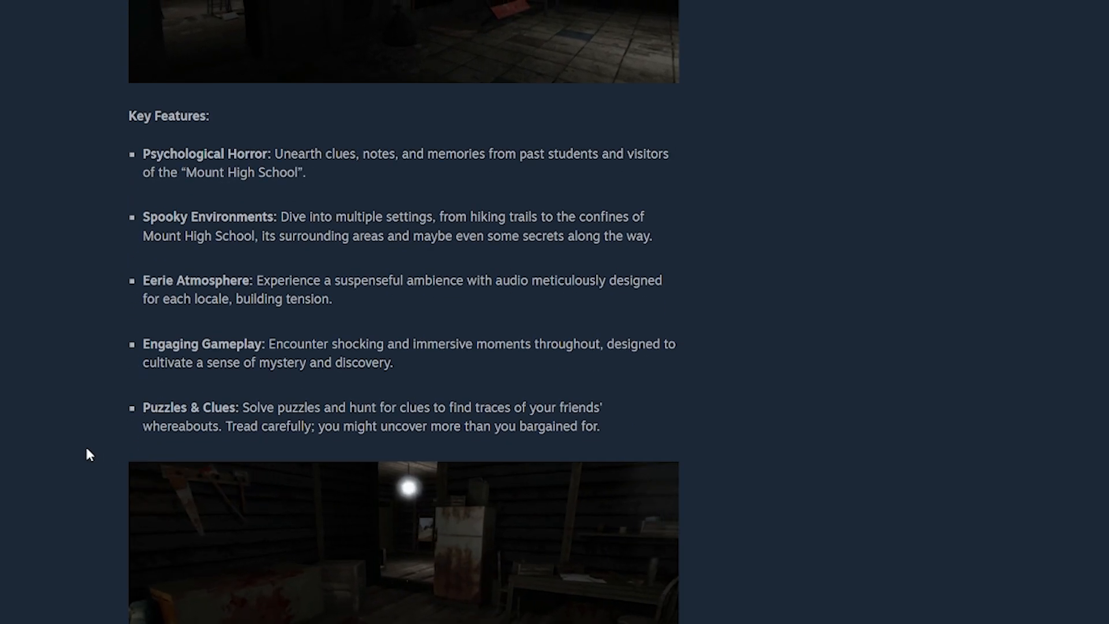
{"action": "scroll", "coordinate": [85, 447], "scroll_direction": "up", "scroll_amount": 13}
{"action": "scroll", "coordinate": [86, 443], "scroll_direction": "up", "scroll_amount": 2}
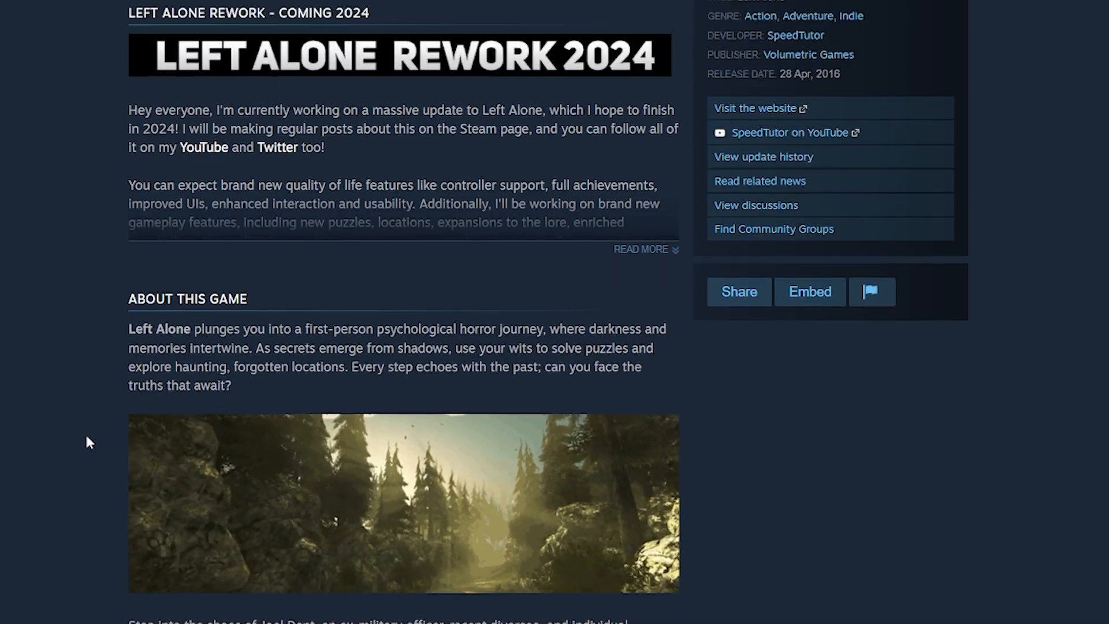
{"action": "scroll", "coordinate": [90, 442], "scroll_direction": "up", "scroll_amount": 3}
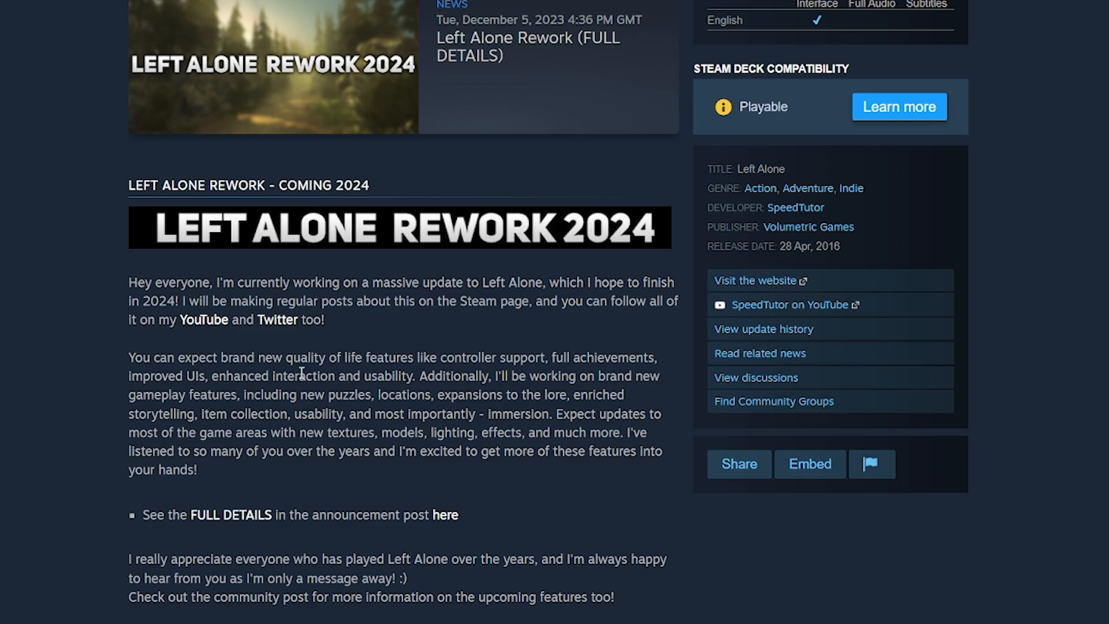
{"action": "scroll", "coordinate": [262, 499], "scroll_direction": "up", "scroll_amount": 3}
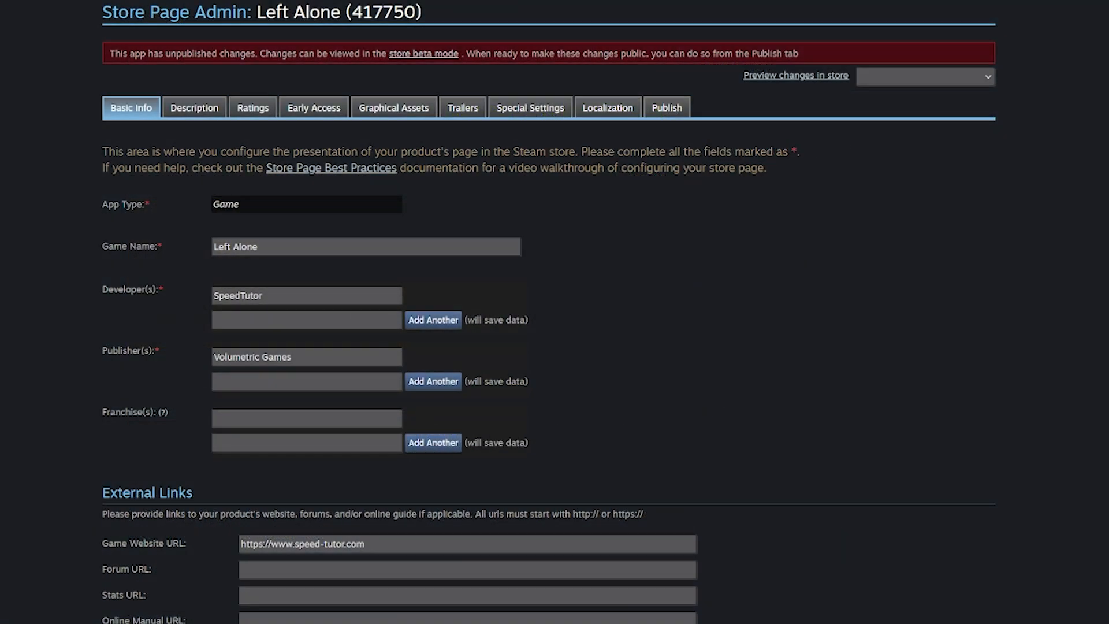
- Review the Basic Info settings for Left Alone, from developer and external links through system requirements, languages, supported features and genres
{"action": "scroll", "coordinate": [547, 312], "scroll_direction": "down", "scroll_amount": 3}
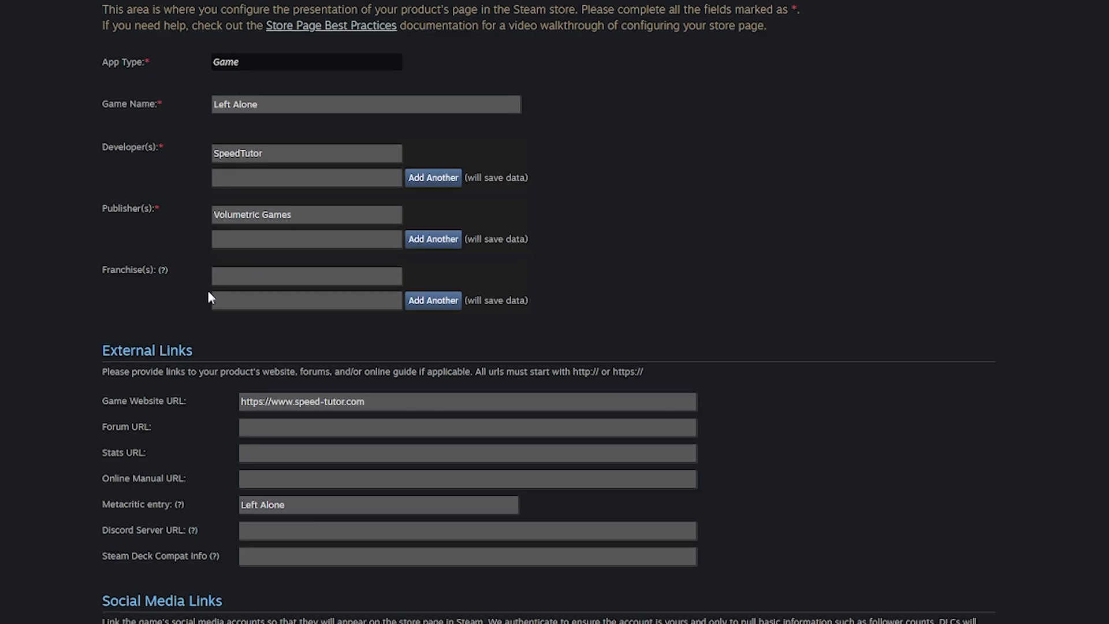
{"action": "scroll", "coordinate": [171, 277], "scroll_direction": "down", "scroll_amount": 3}
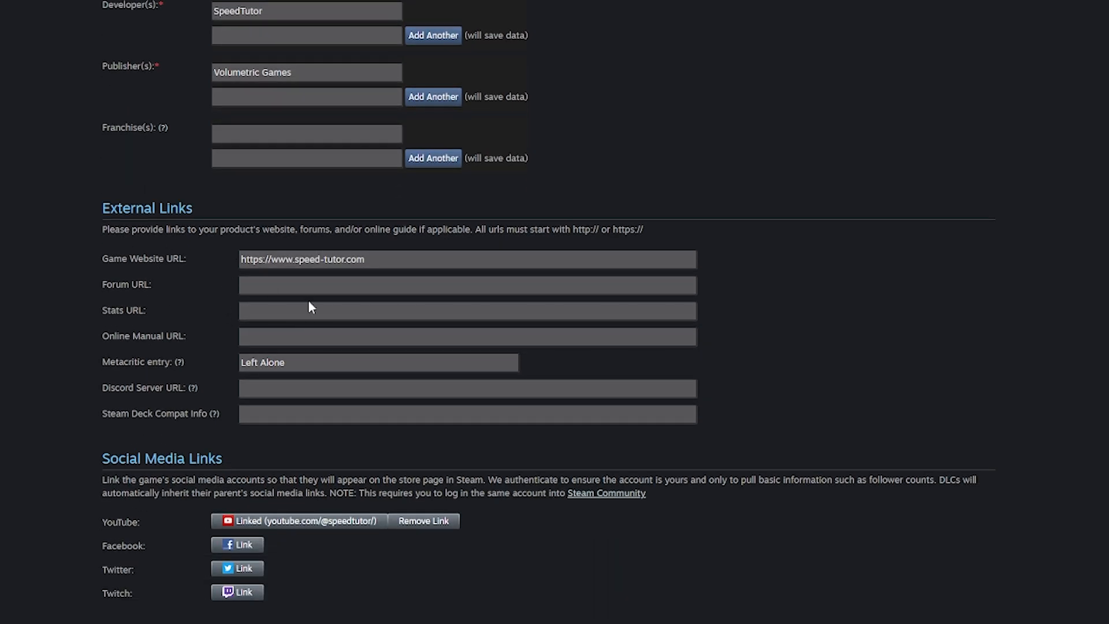
{"action": "scroll", "coordinate": [310, 306], "scroll_direction": "down", "scroll_amount": 4}
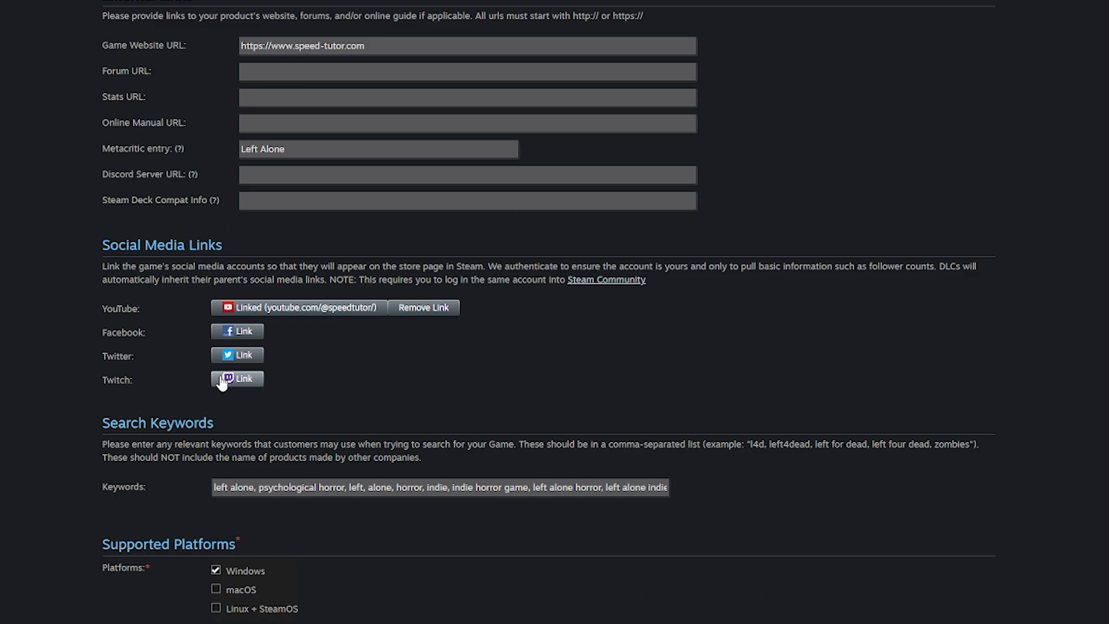
{"action": "scroll", "coordinate": [1, 272], "scroll_direction": "down", "scroll_amount": 3}
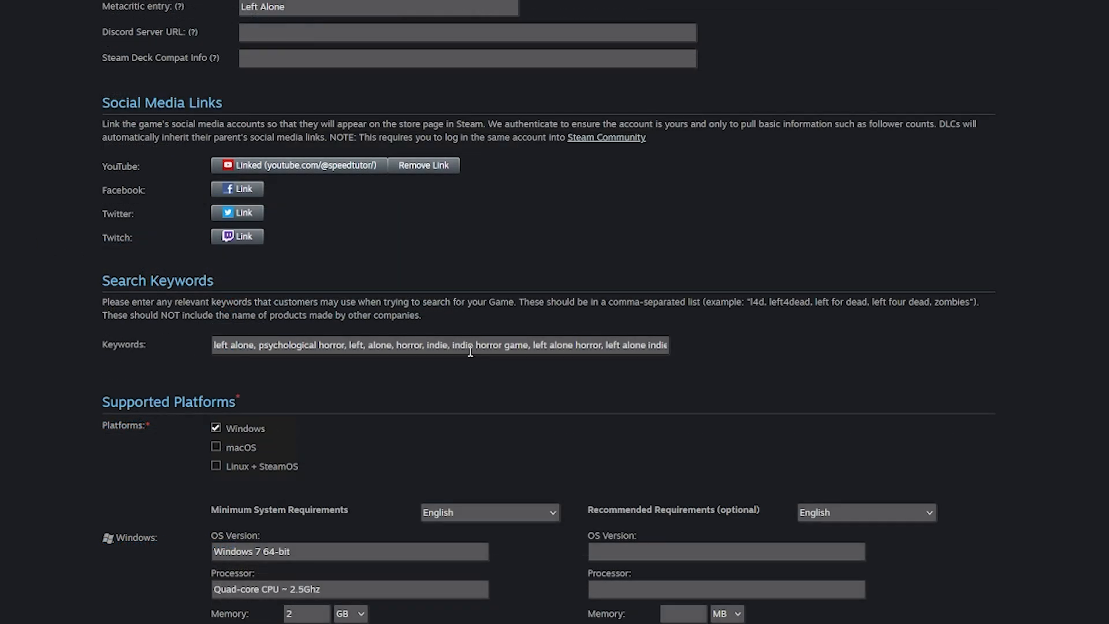
{"action": "scroll", "coordinate": [415, 345], "scroll_direction": "down", "scroll_amount": 9}
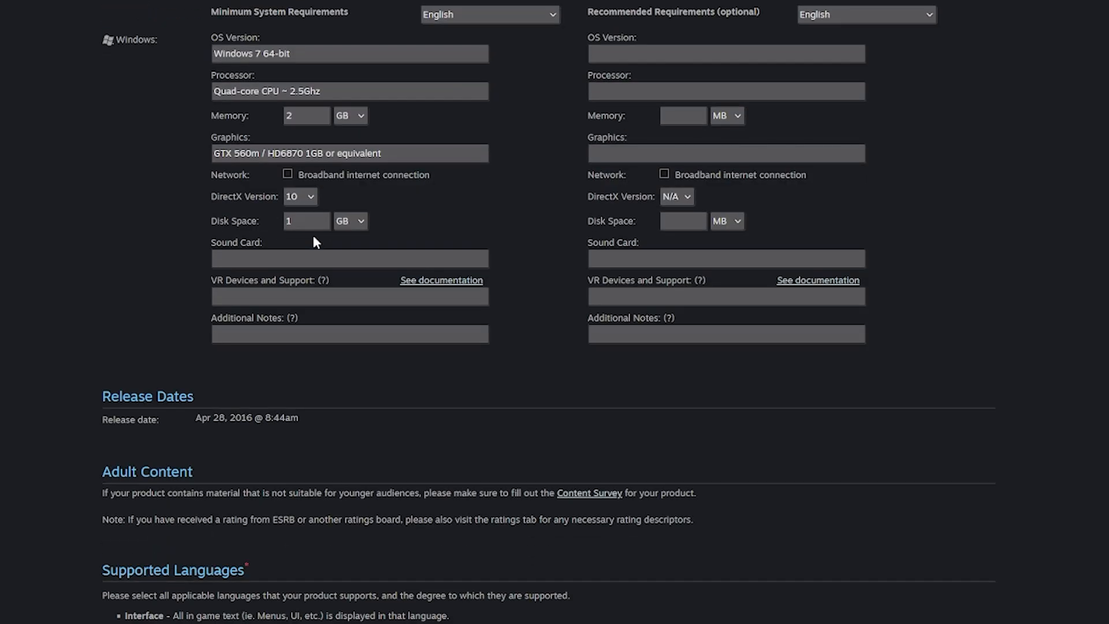
{"action": "scroll", "coordinate": [362, 329], "scroll_direction": "down", "scroll_amount": 5}
{"action": "scroll", "coordinate": [47, 240], "scroll_direction": "down", "scroll_amount": 3}
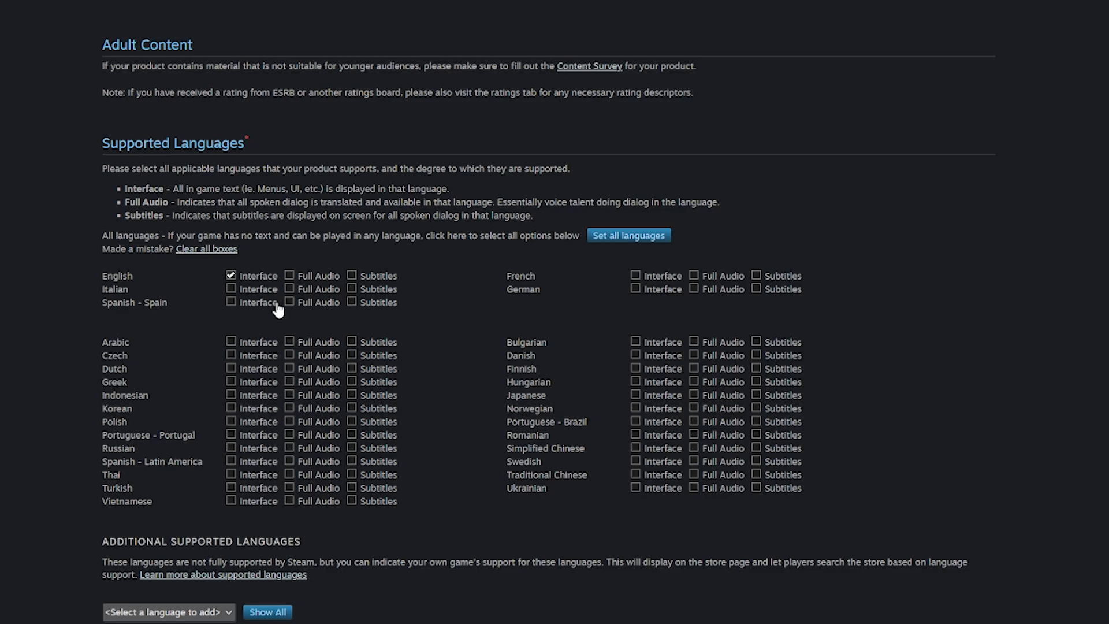
{"action": "scroll", "coordinate": [271, 293], "scroll_direction": "down", "scroll_amount": 9}
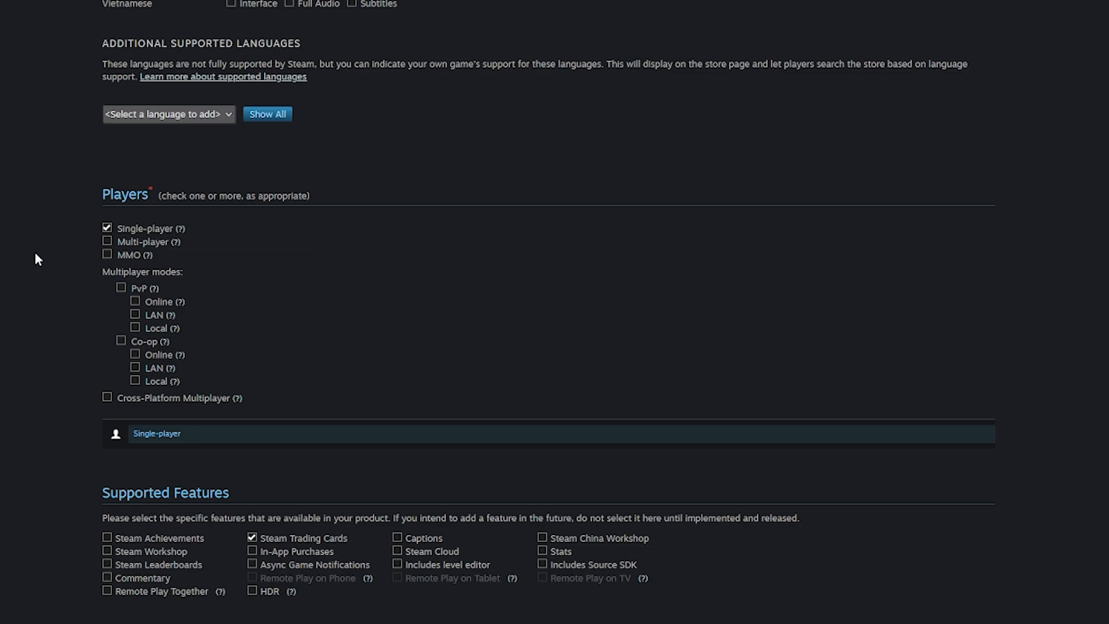
{"action": "scroll", "coordinate": [37, 257], "scroll_direction": "down", "scroll_amount": 4}
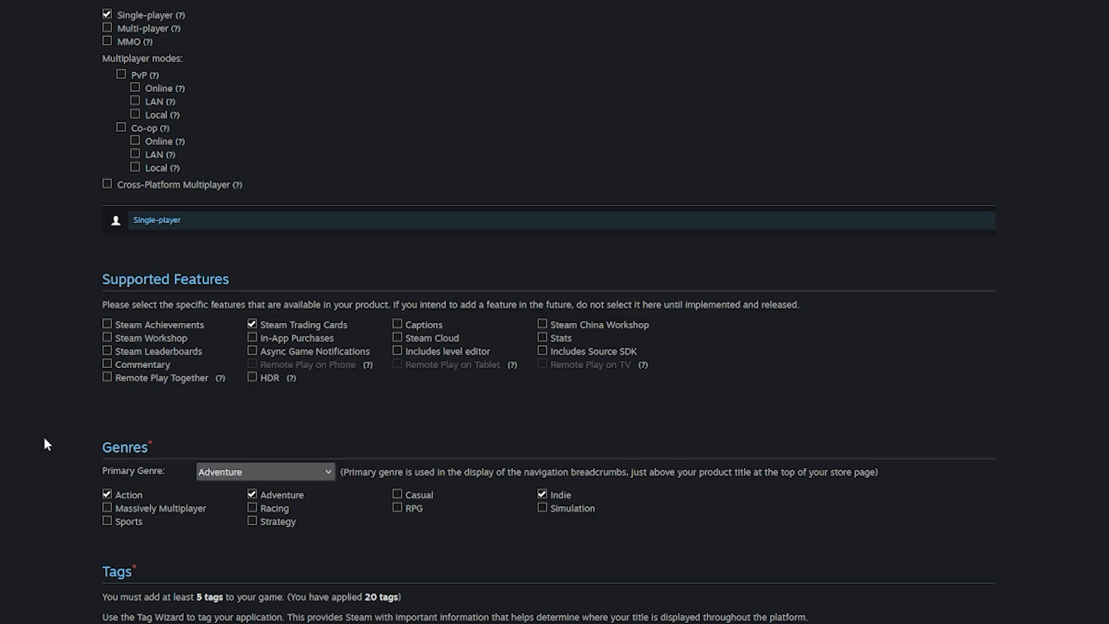
{"action": "scroll", "coordinate": [45, 439], "scroll_direction": "down", "scroll_amount": 2}
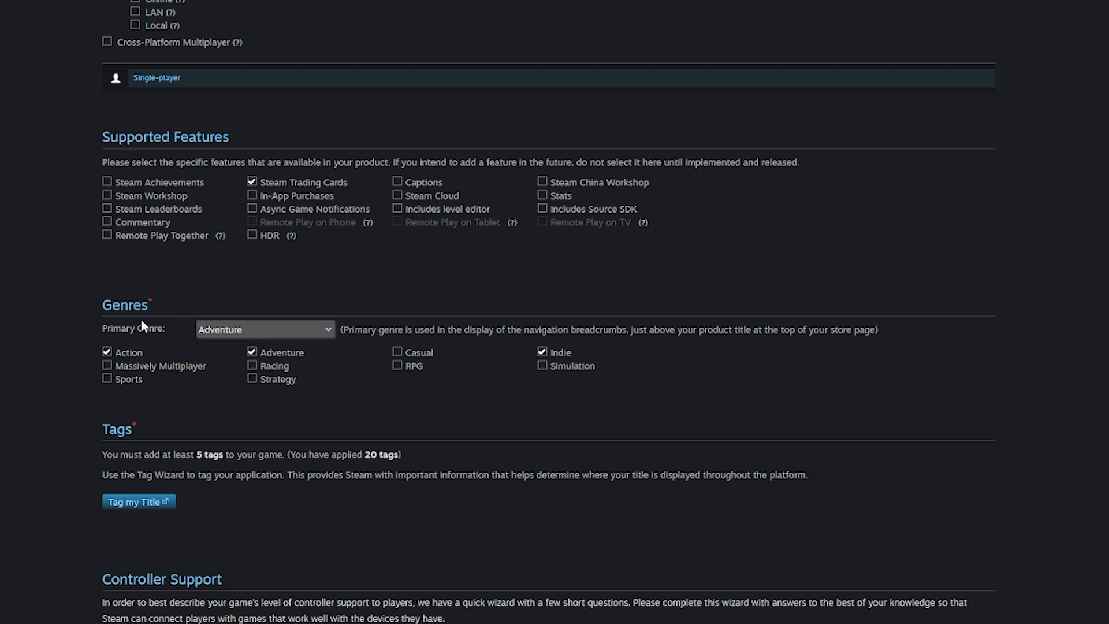
- Open the Tag Wizard for Left Alone and begin going through its tag categories
{"action": "scroll", "coordinate": [310, 371], "scroll_direction": "down", "scroll_amount": 2}
{"action": "left_click", "coordinate": [136, 360]}
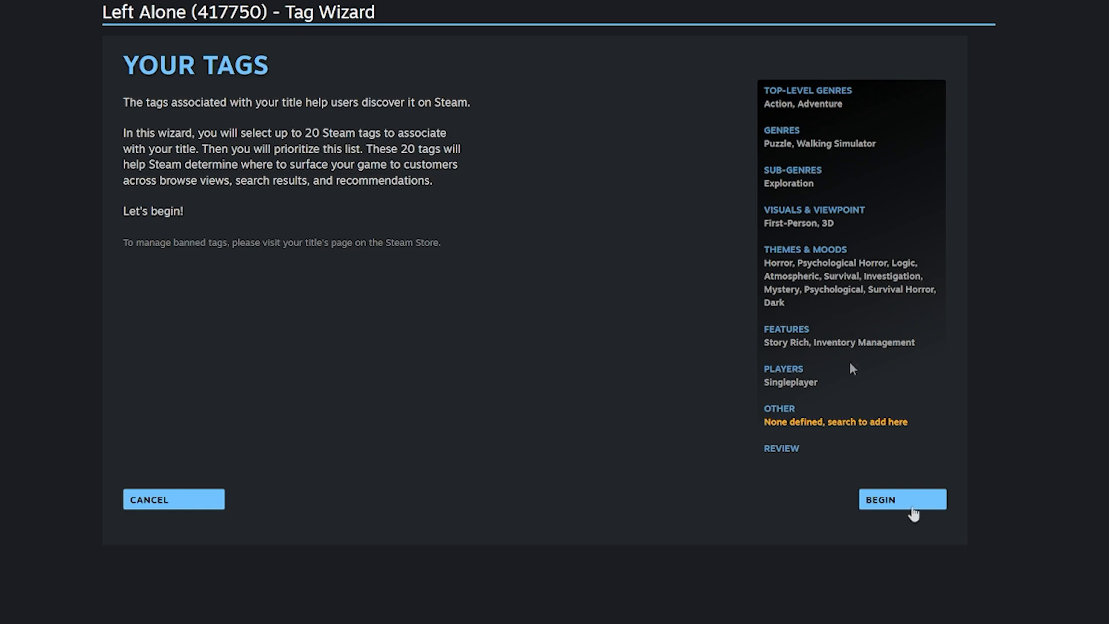
{"action": "left_click", "coordinate": [911, 505]}
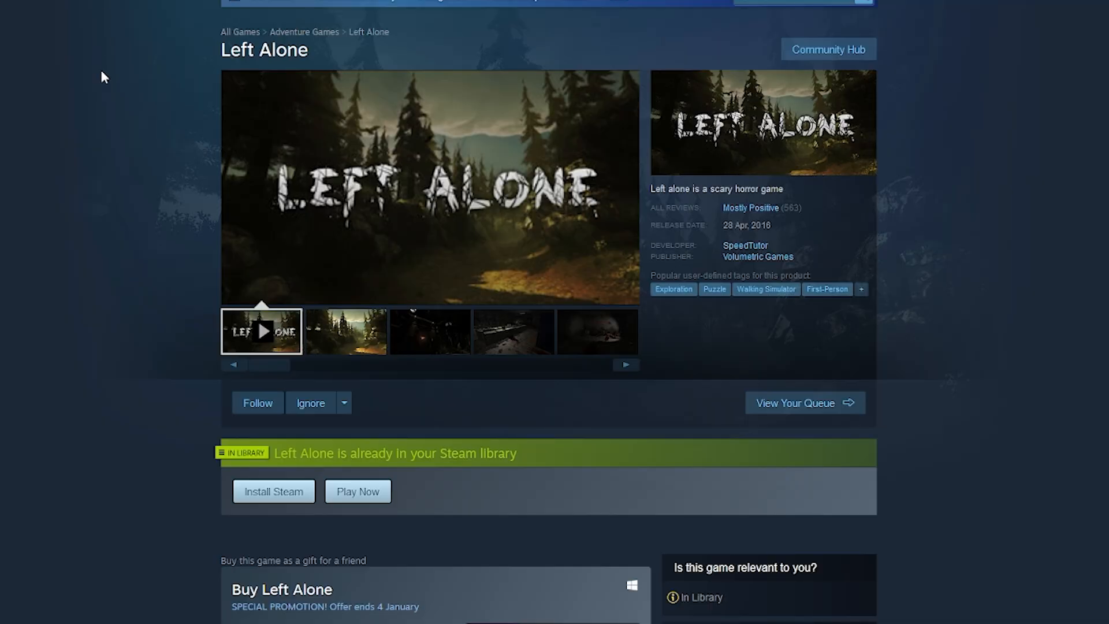
- Try leading dashes on the Key Features entries in the About This Game description, and remove the one before Psychological Horror
{"action": "scroll", "coordinate": [102, 74], "scroll_direction": "down", "scroll_amount": 12}
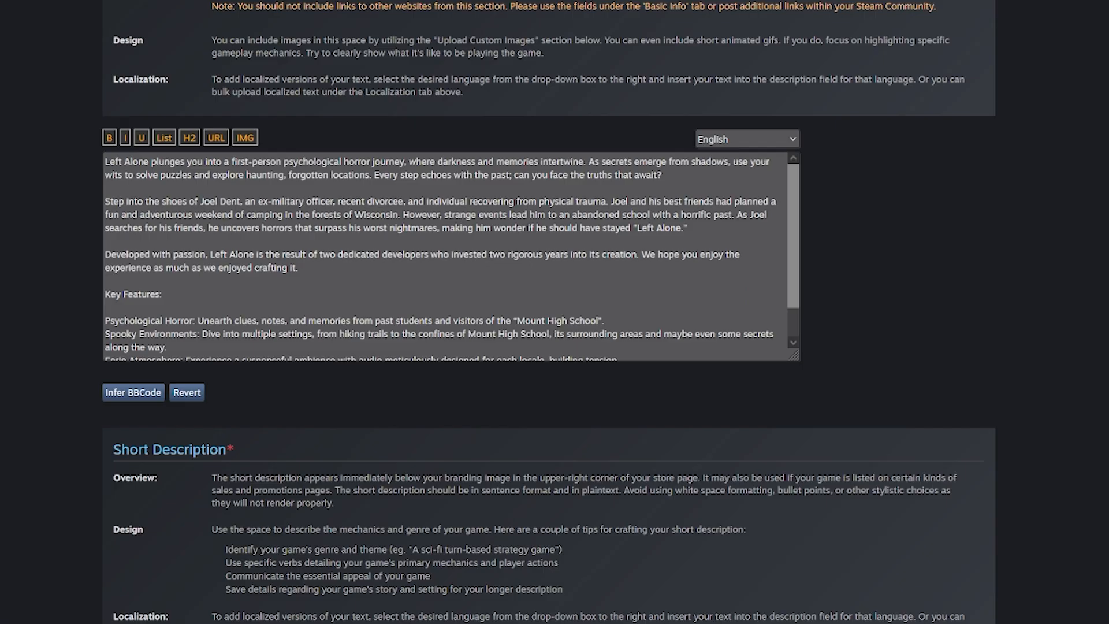
{"action": "scroll", "coordinate": [190, 299], "scroll_direction": "down", "scroll_amount": 4}
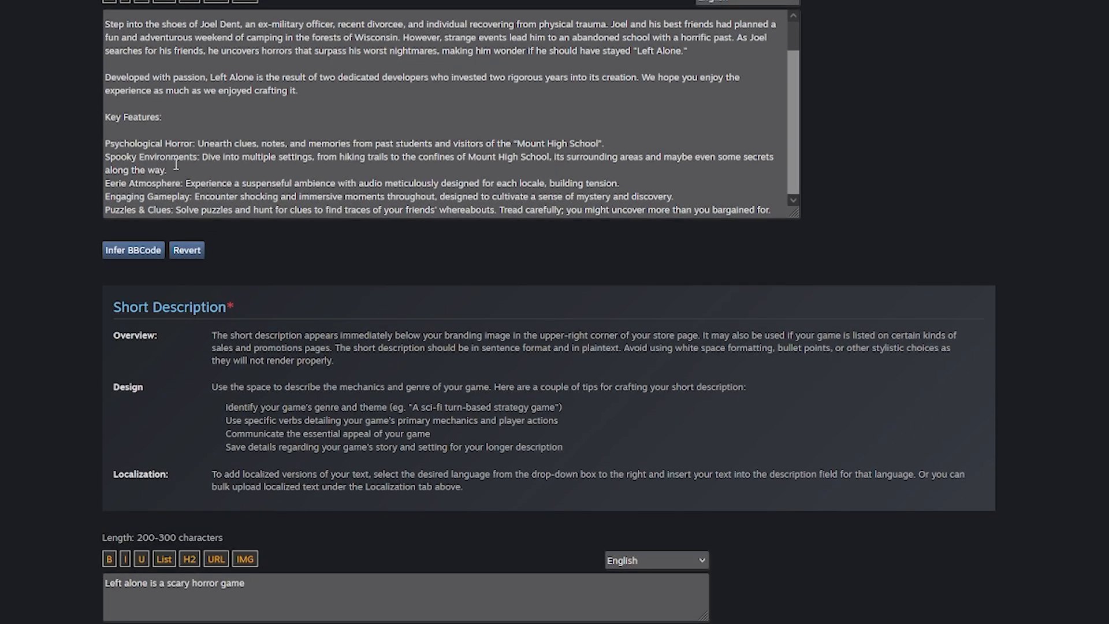
{"action": "left_click", "coordinate": [109, 144]}
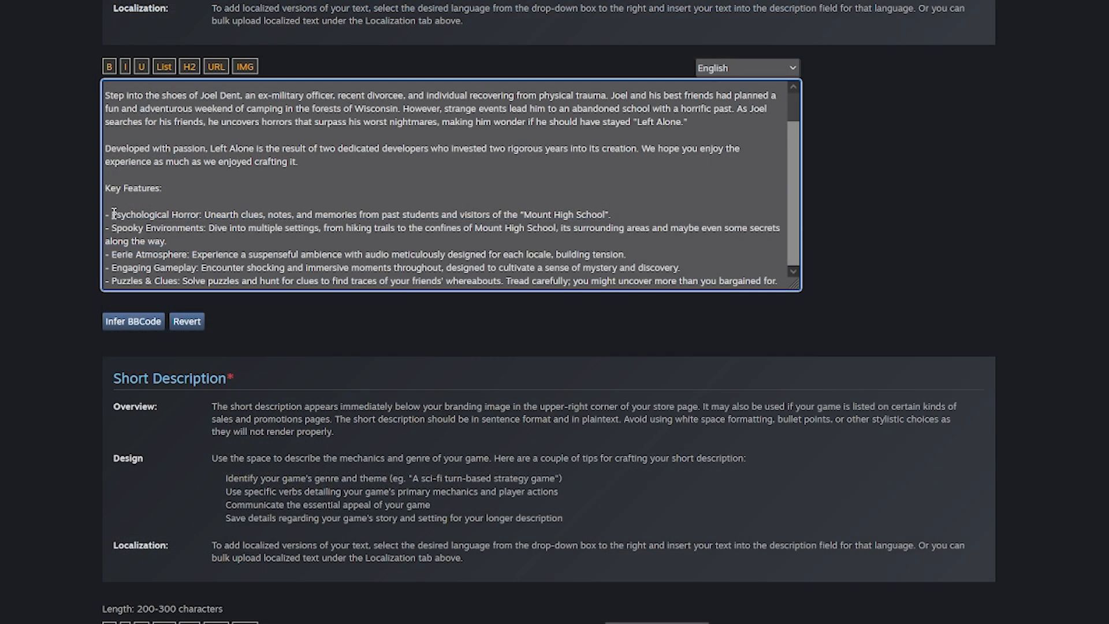
{"action": "key", "text": "BackSpace"}
{"action": "key", "text": "BackSpace"}
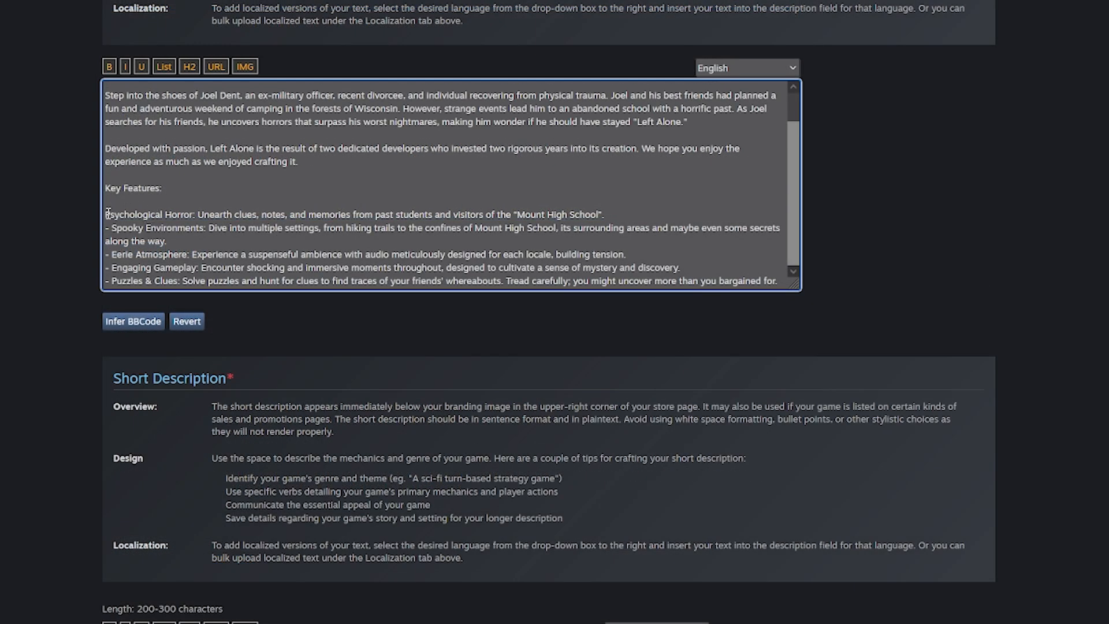
- Format the five Key Features entries in the About This Game description as bulleted list items and bold the Key Features heading
{"action": "left_click_drag", "start_coordinate": [107, 214], "coordinate": [640, 218]}
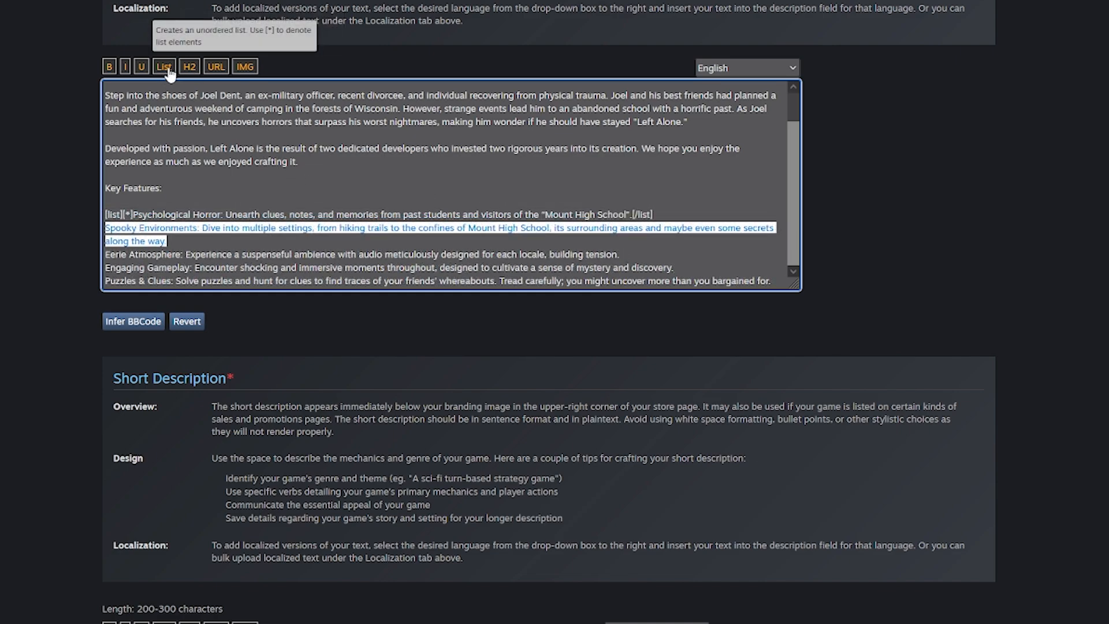
{"action": "left_click", "coordinate": [167, 70]}
{"action": "left_click_drag", "start_coordinate": [105, 255], "coordinate": [621, 255]}
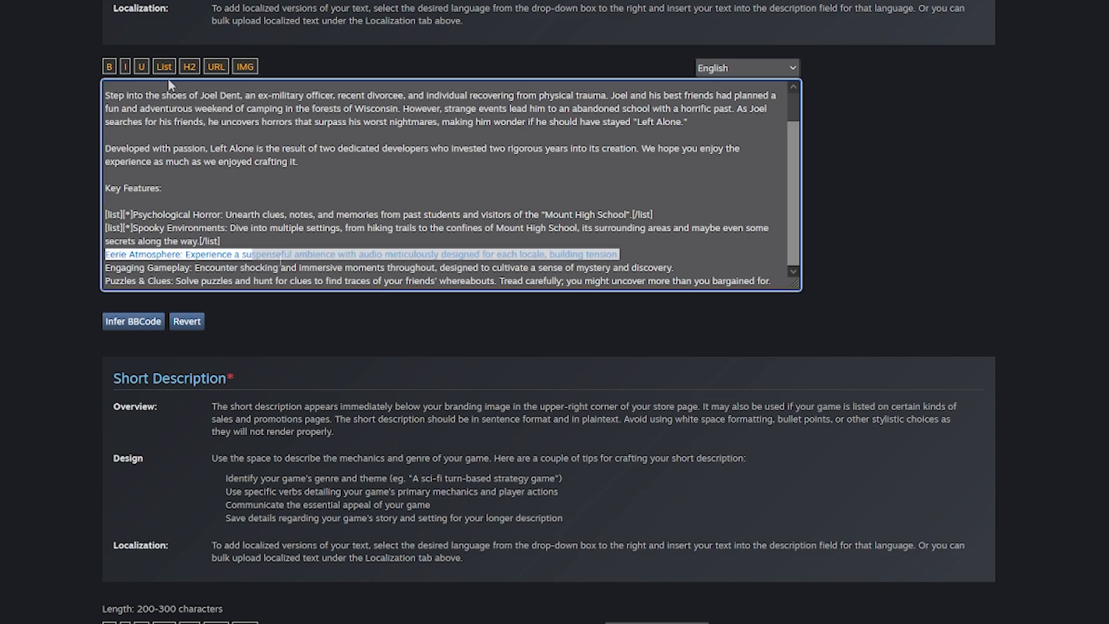
{"action": "left_click", "coordinate": [164, 67]}
{"action": "left_click_drag", "start_coordinate": [104, 266], "coordinate": [726, 263]}
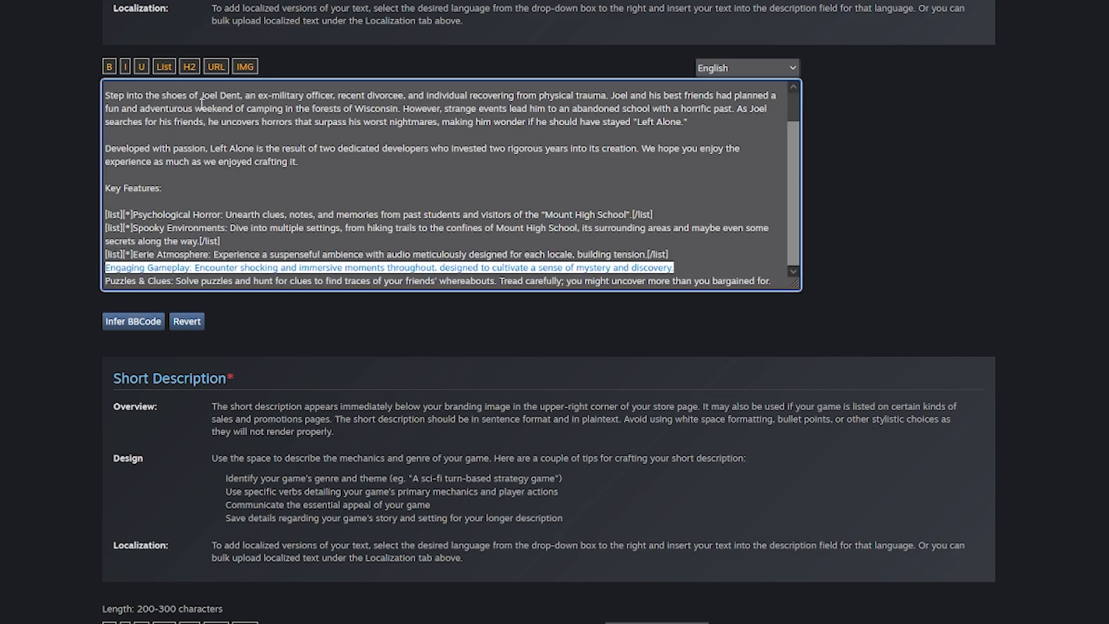
{"action": "left_click", "coordinate": [164, 66]}
{"action": "left_click_drag", "start_coordinate": [102, 278], "coordinate": [771, 295]}
{"action": "left_click_drag", "start_coordinate": [771, 295], "coordinate": [780, 295]}
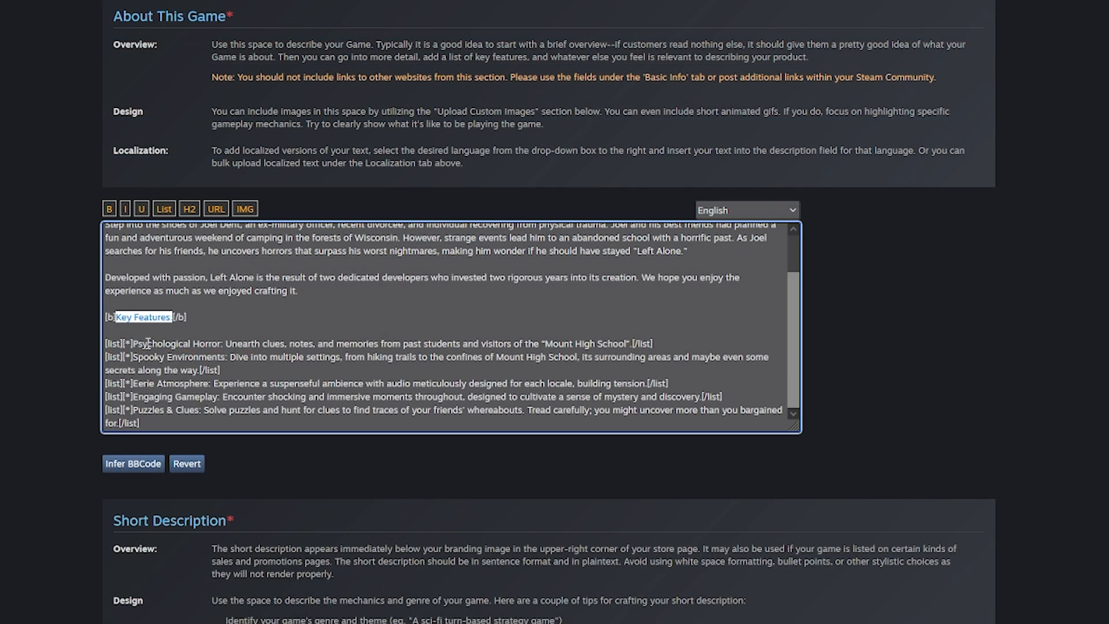
- Bold the Psychological Horror and Spooky Environments labels in the Key Features list of the About This Game description
{"action": "left_click_drag", "start_coordinate": [134, 344], "coordinate": [225, 345]}
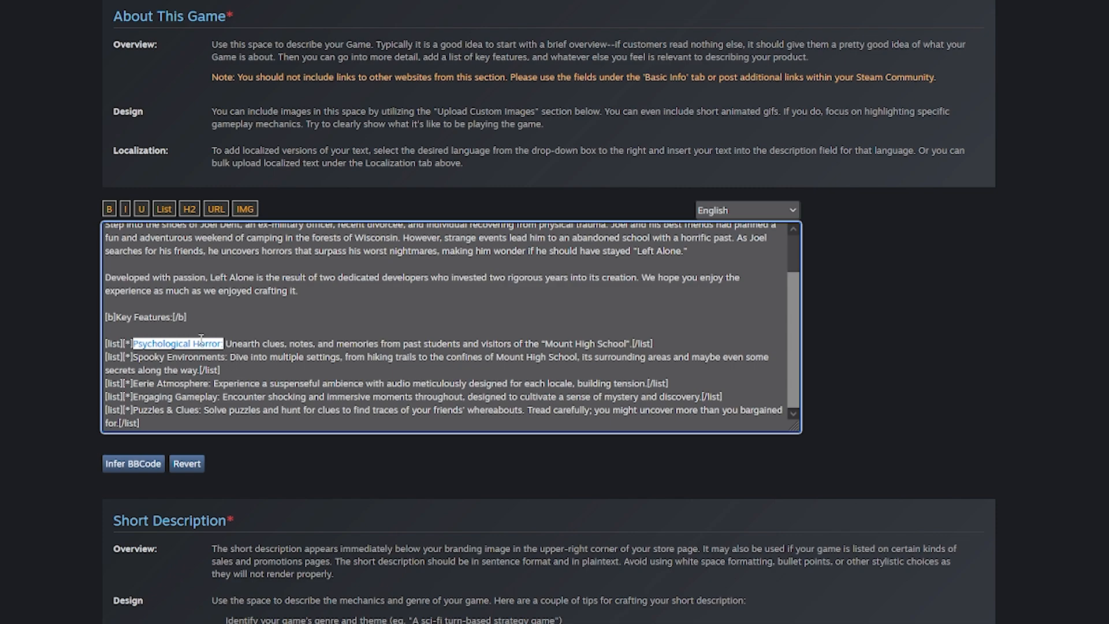
{"action": "left_click", "coordinate": [109, 208]}
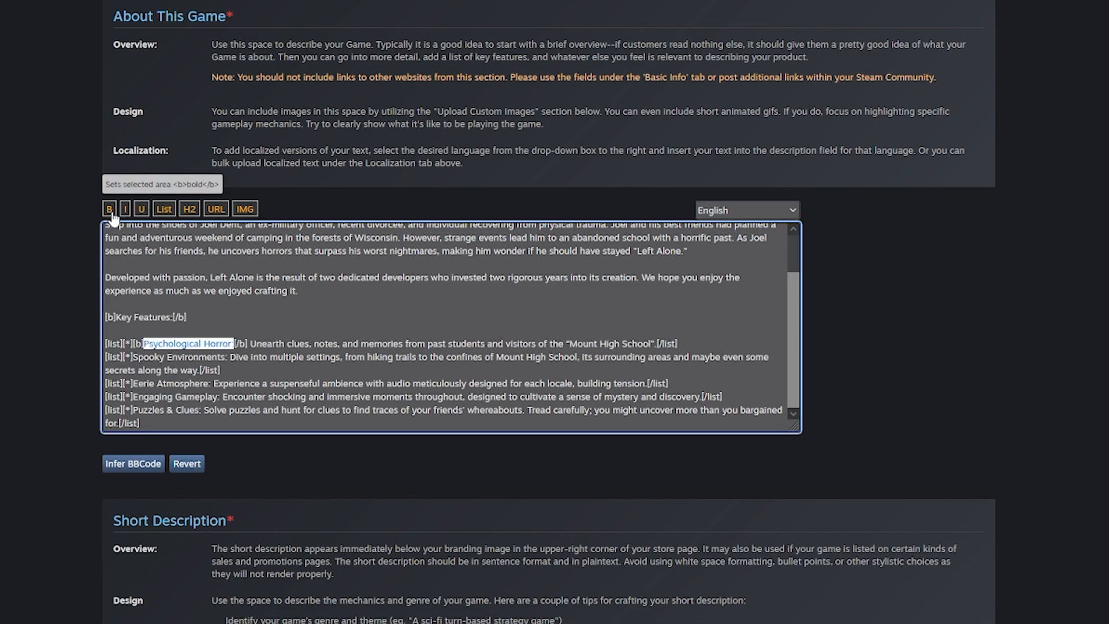
{"action": "left_click_drag", "start_coordinate": [133, 357], "coordinate": [223, 351]}
{"action": "left_click", "coordinate": [109, 209]}
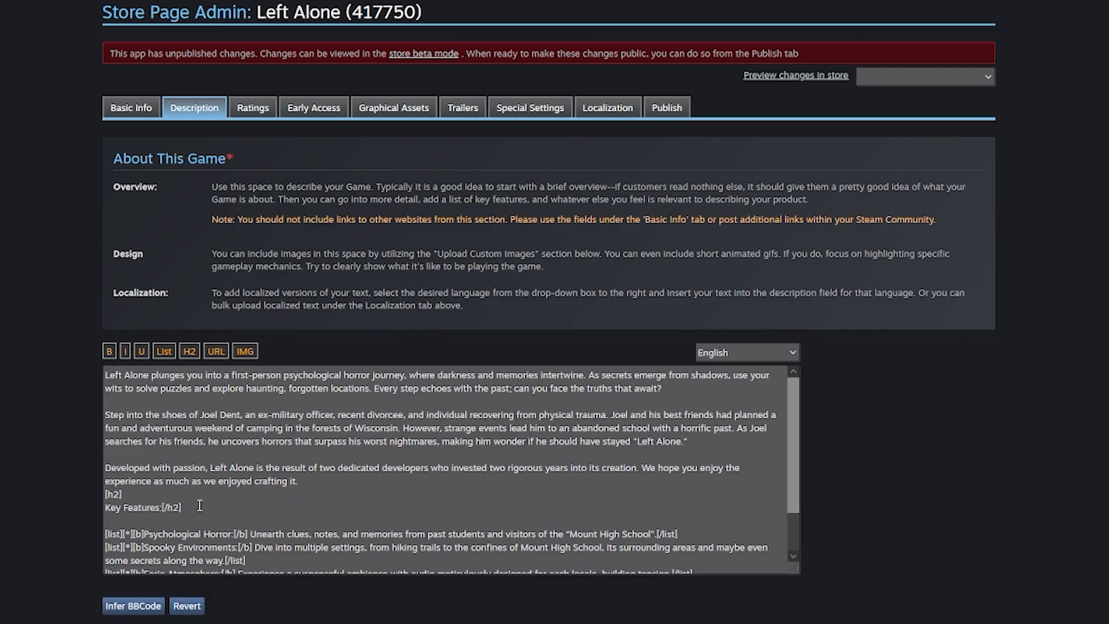
- Rework the Key Features line as an H2 heading and check how it looks on the beta store page
{"action": "left_click_drag", "start_coordinate": [199, 506], "coordinate": [86, 501]}
{"action": "left_click_drag", "start_coordinate": [87, 501], "coordinate": [87, 492]}
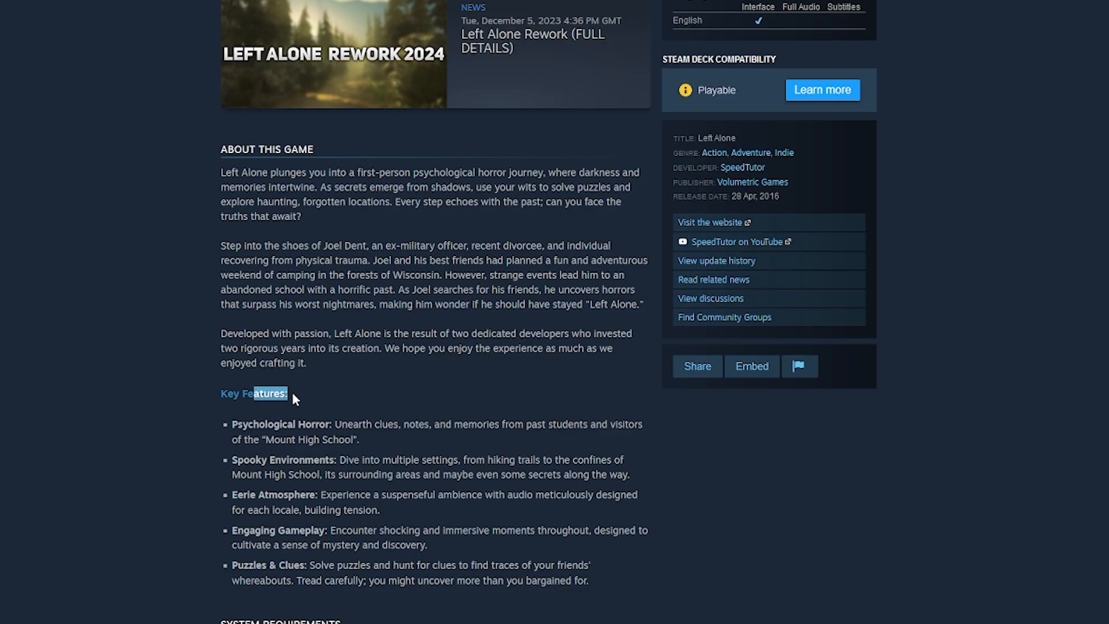
{"action": "left_click", "coordinate": [293, 394]}
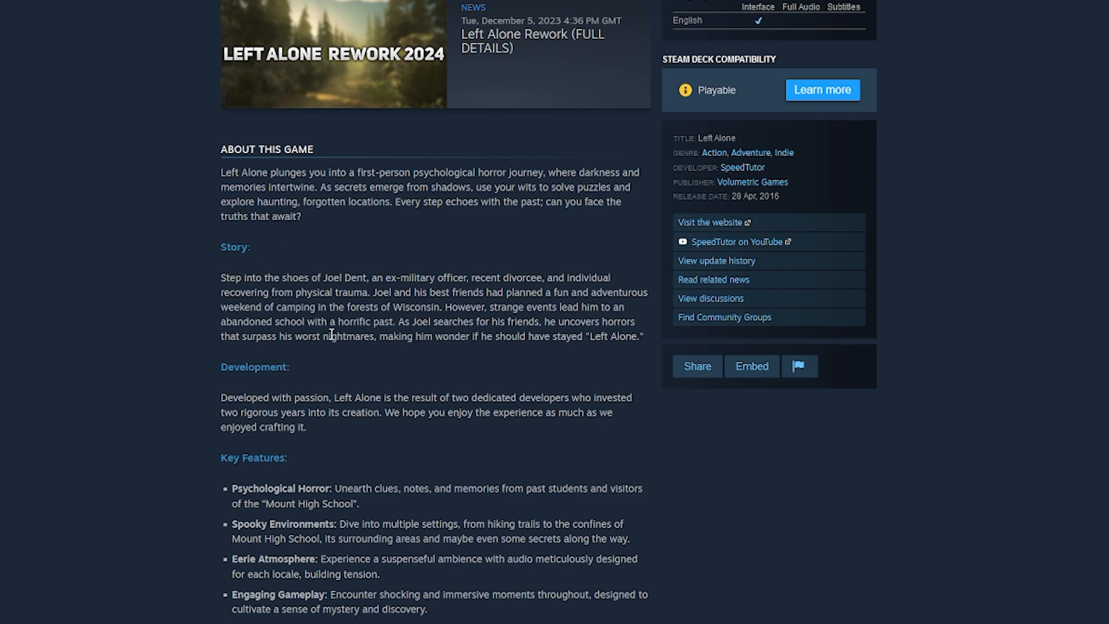
- Examine the Left Alone Rework announcement for how its headings, bold labels and bulleted lists are laid out
{"action": "scroll", "coordinate": [324, 340], "scroll_direction": "up", "scroll_amount": 3}
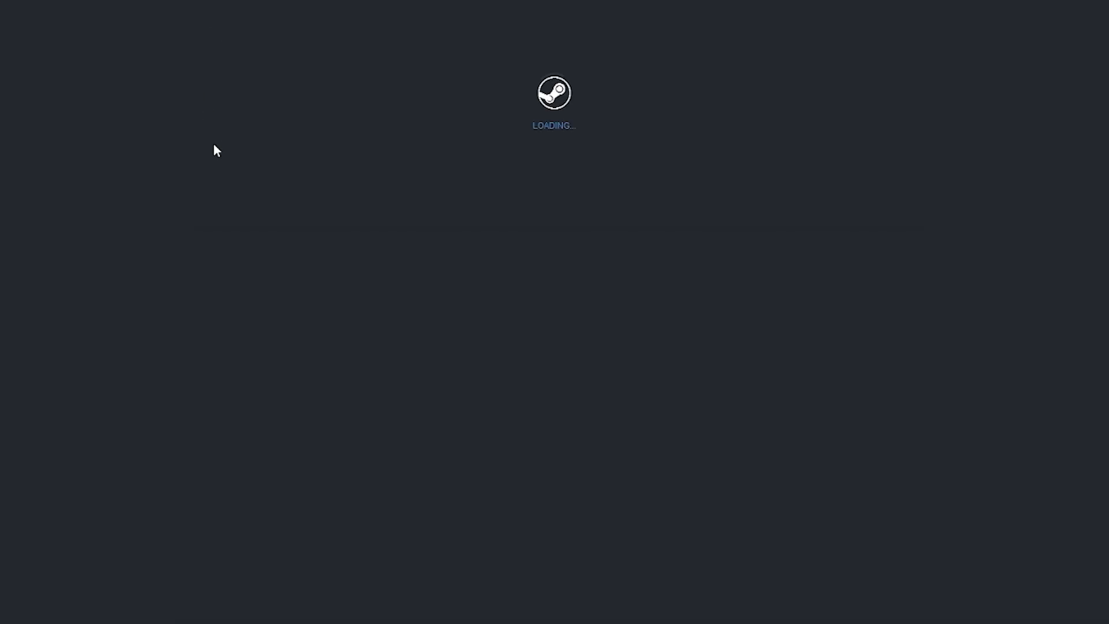
{"action": "scroll", "coordinate": [147, 151], "scroll_direction": "down", "scroll_amount": 5}
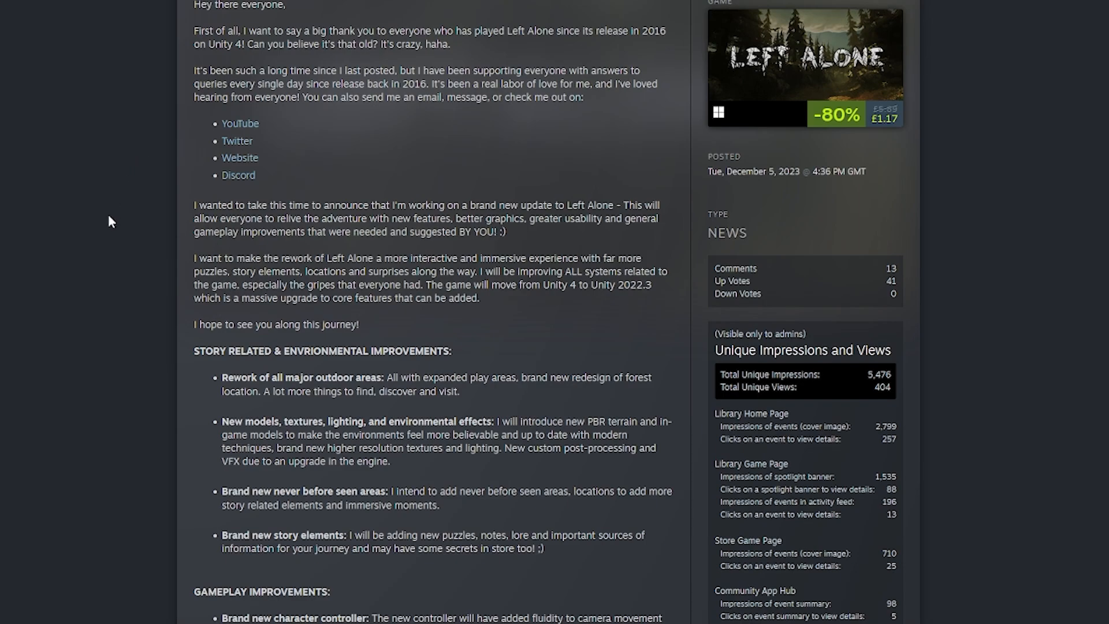
{"action": "scroll", "coordinate": [116, 215], "scroll_direction": "up", "scroll_amount": 5}
{"action": "scroll", "coordinate": [123, 214], "scroll_direction": "down", "scroll_amount": 11}
{"action": "scroll", "coordinate": [118, 197], "scroll_direction": "up", "scroll_amount": 6}
{"action": "scroll", "coordinate": [123, 227], "scroll_direction": "up", "scroll_amount": 3}
{"action": "left_click", "coordinate": [122, 226]}
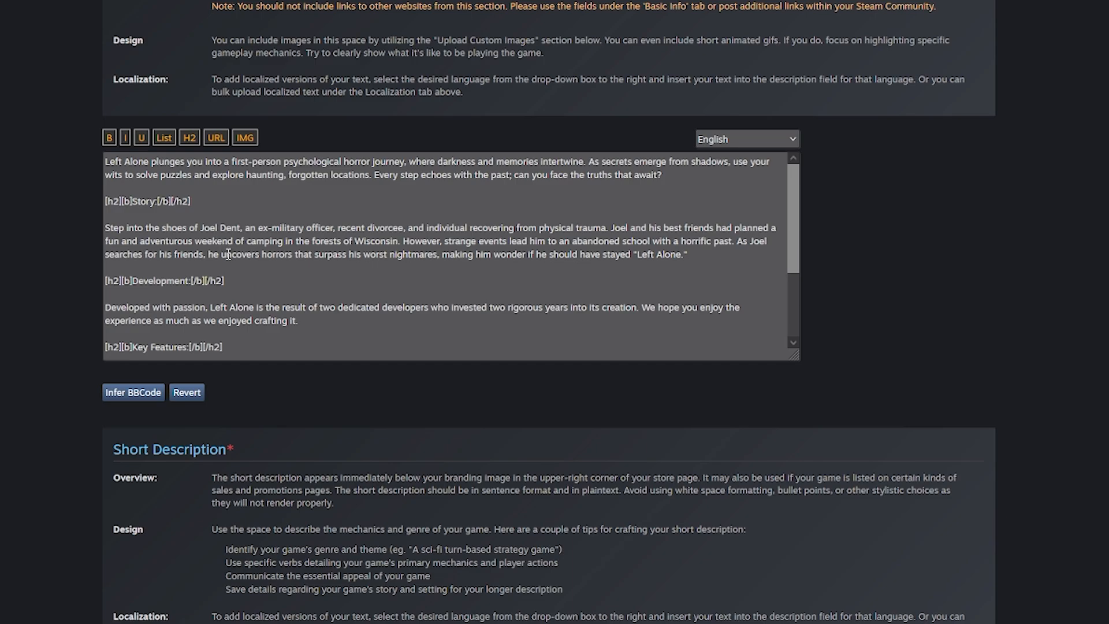
- Ask ChatGPT for a short engaging 300 word Steam description of Left Alone covering first-person psychological horror, puzzles, scary locations and uncovering secrets
{"action": "scroll", "coordinate": [228, 254], "scroll_direction": "down", "scroll_amount": 8}
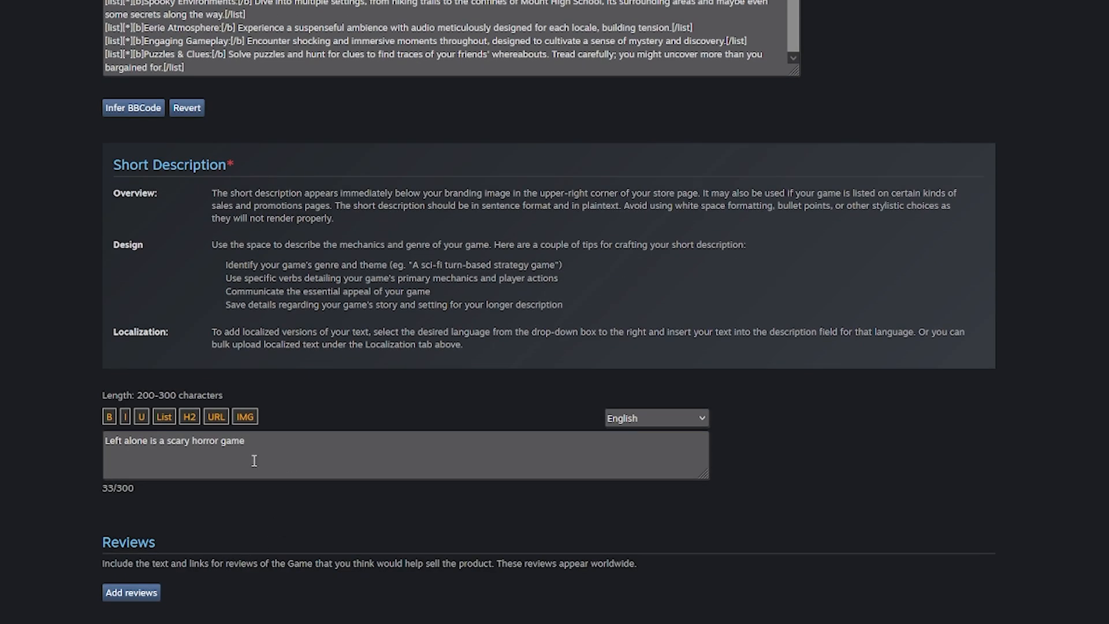
{"action": "scroll", "coordinate": [271, 69], "scroll_direction": "up", "scroll_amount": 5}
{"action": "scroll", "coordinate": [4, 147], "scroll_direction": "up", "scroll_amount": 3}
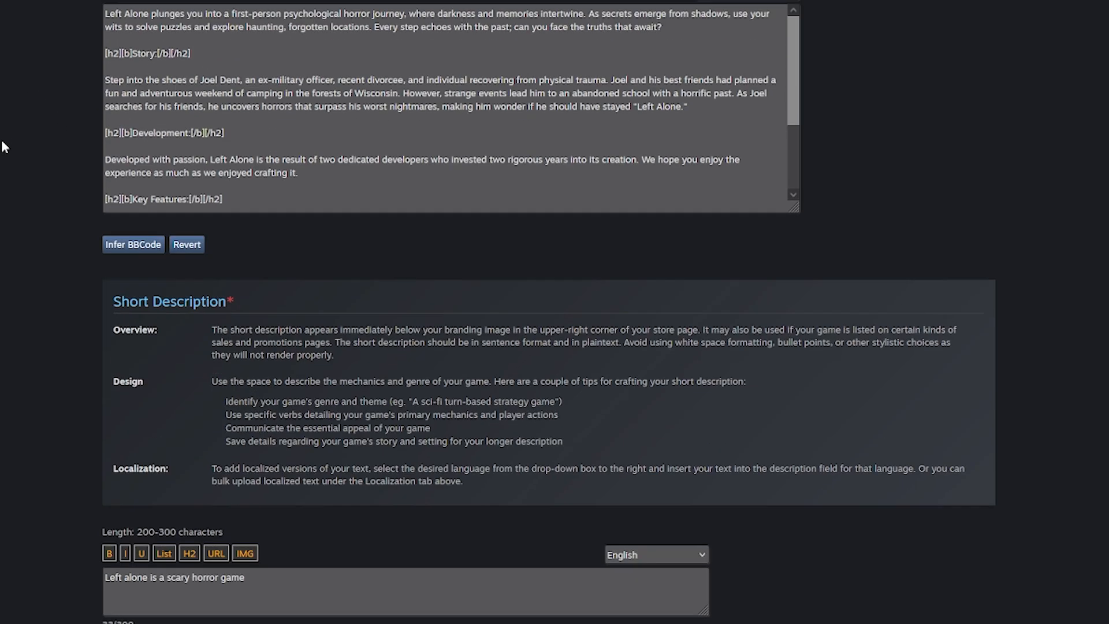
{"action": "scroll", "coordinate": [5, 146], "scroll_direction": "up", "scroll_amount": 2}
{"action": "scroll", "coordinate": [22, 229], "scroll_direction": "down", "scroll_amount": 6}
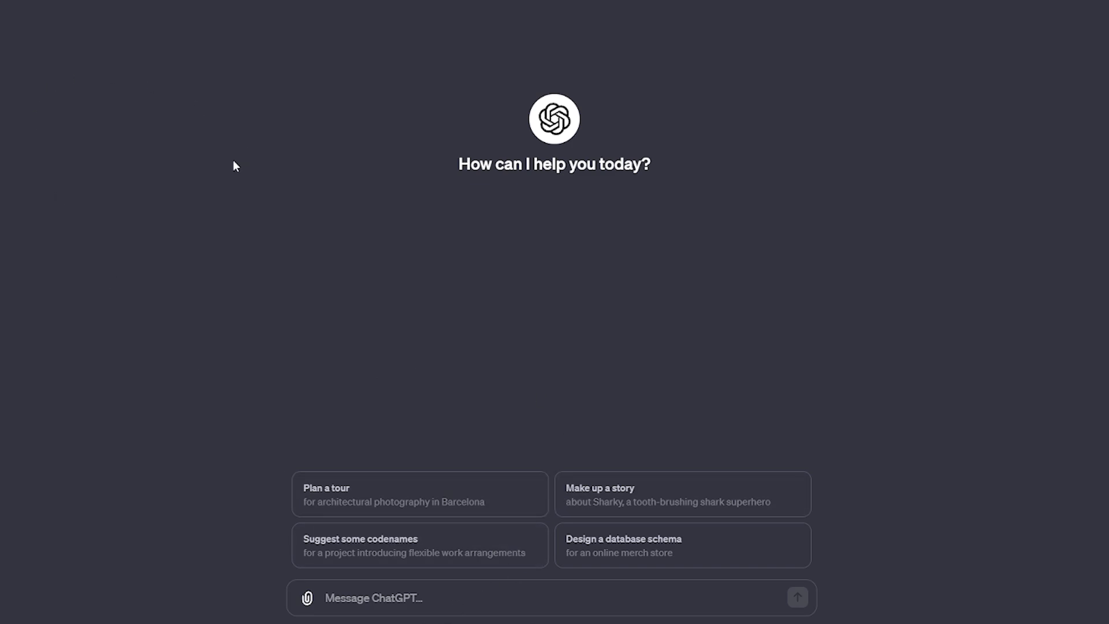
{"action": "left_click", "coordinate": [385, 593]}
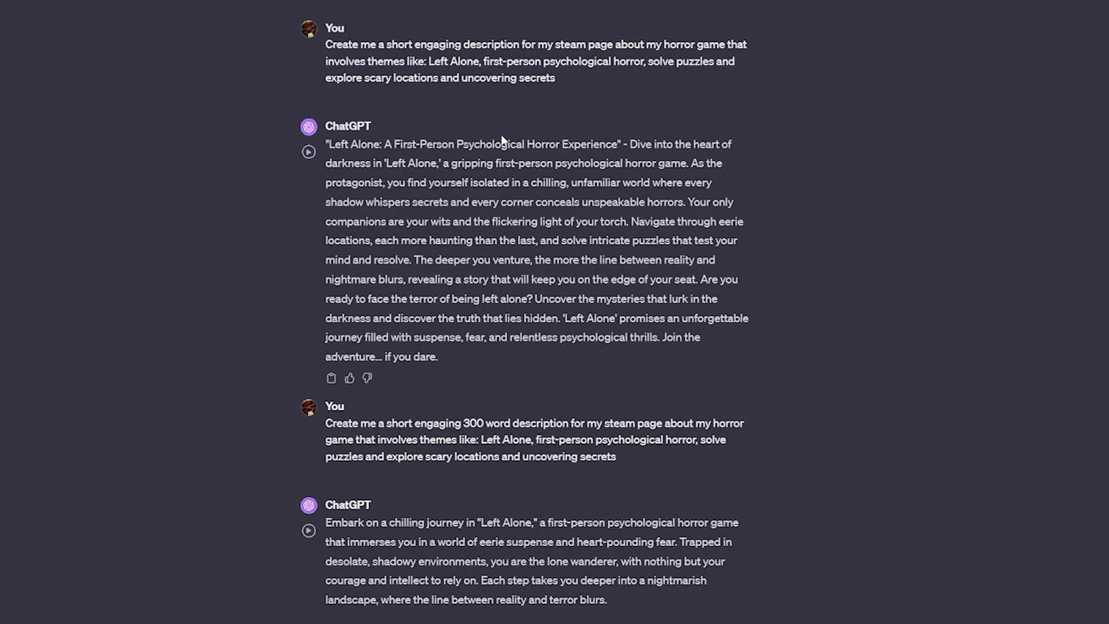
{"action": "scroll", "coordinate": [353, 283], "scroll_direction": "down", "scroll_amount": 2}
{"action": "scroll", "coordinate": [354, 283], "scroll_direction": "down", "scroll_amount": 4}
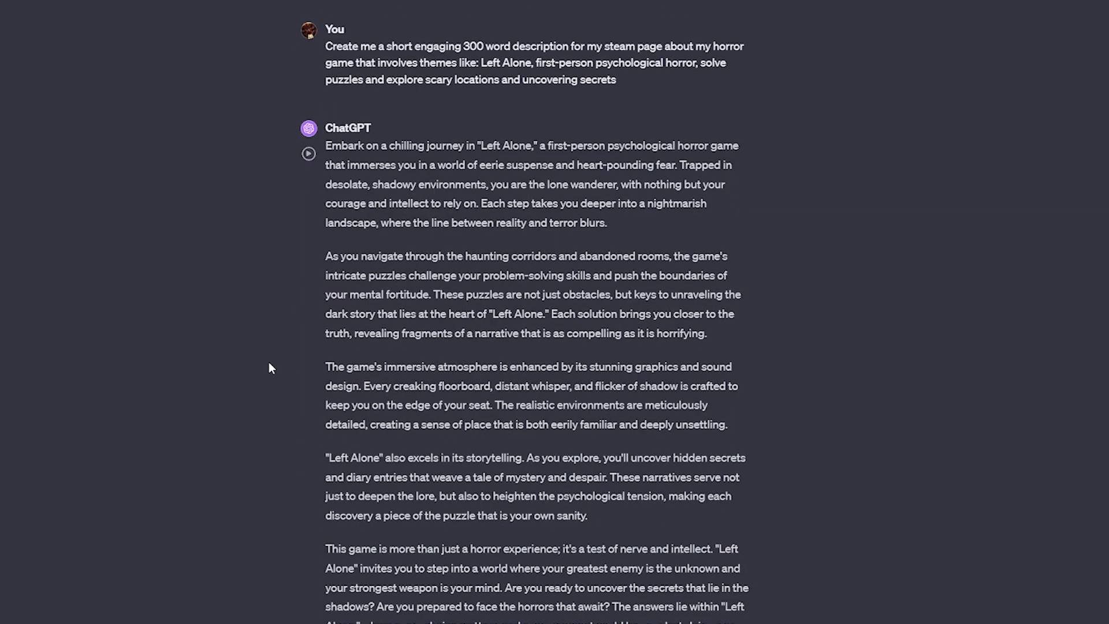
{"action": "scroll", "coordinate": [260, 352], "scroll_direction": "down", "scroll_amount": 3}
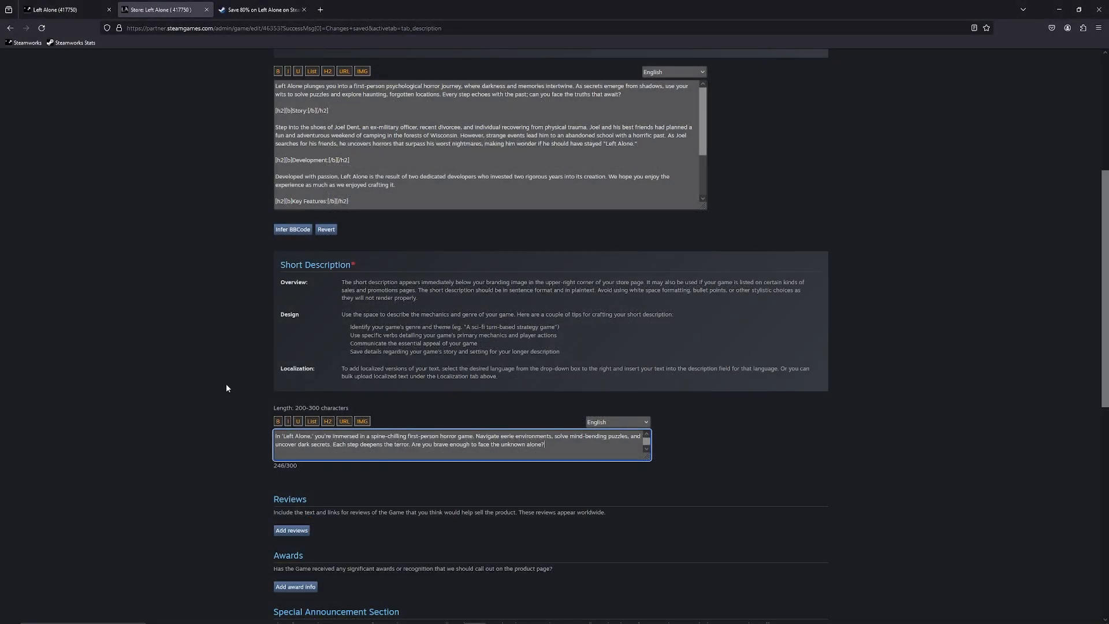
- Save the new Short Description and view it on the store page along with the second media item
{"action": "scroll", "coordinate": [227, 389], "scroll_direction": "down", "scroll_amount": 8}
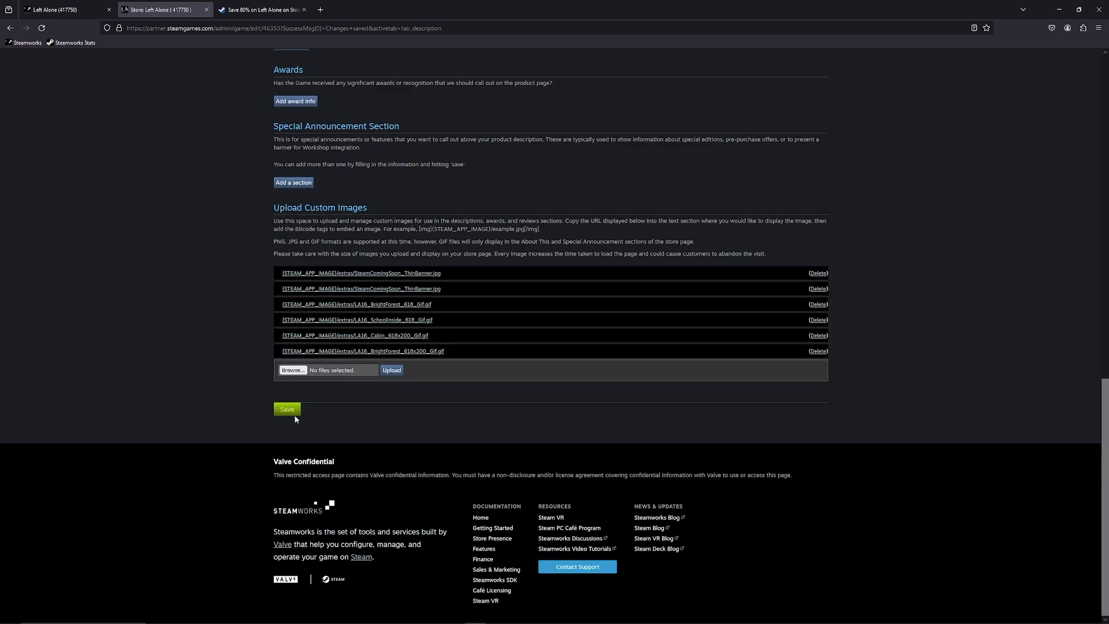
{"action": "left_click", "coordinate": [263, 9]}
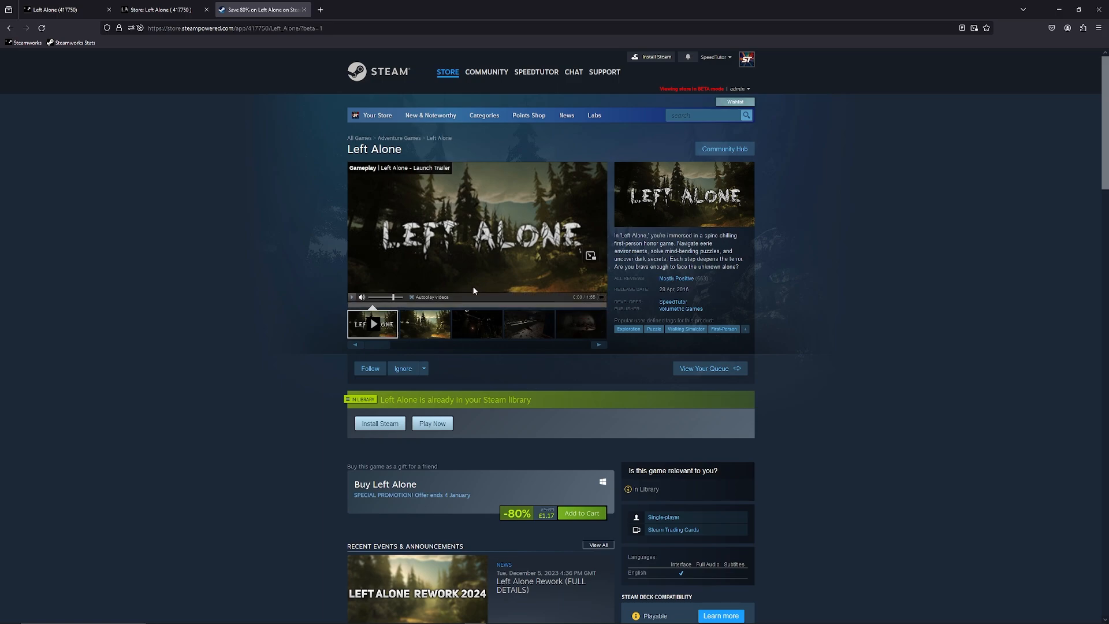
{"action": "left_click", "coordinate": [433, 332]}
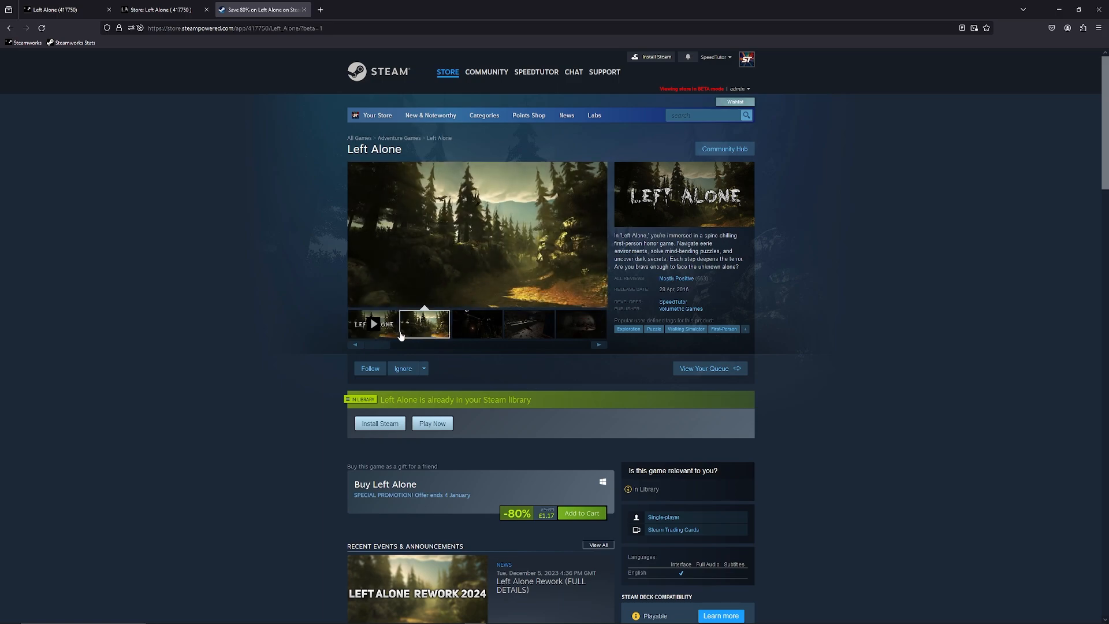
- Add a special announcement section with a header ending in "REWORK - COMING 2024" and keep its section banner set to None
{"action": "scroll", "coordinate": [259, 315], "scroll_direction": "down", "scroll_amount": 8}
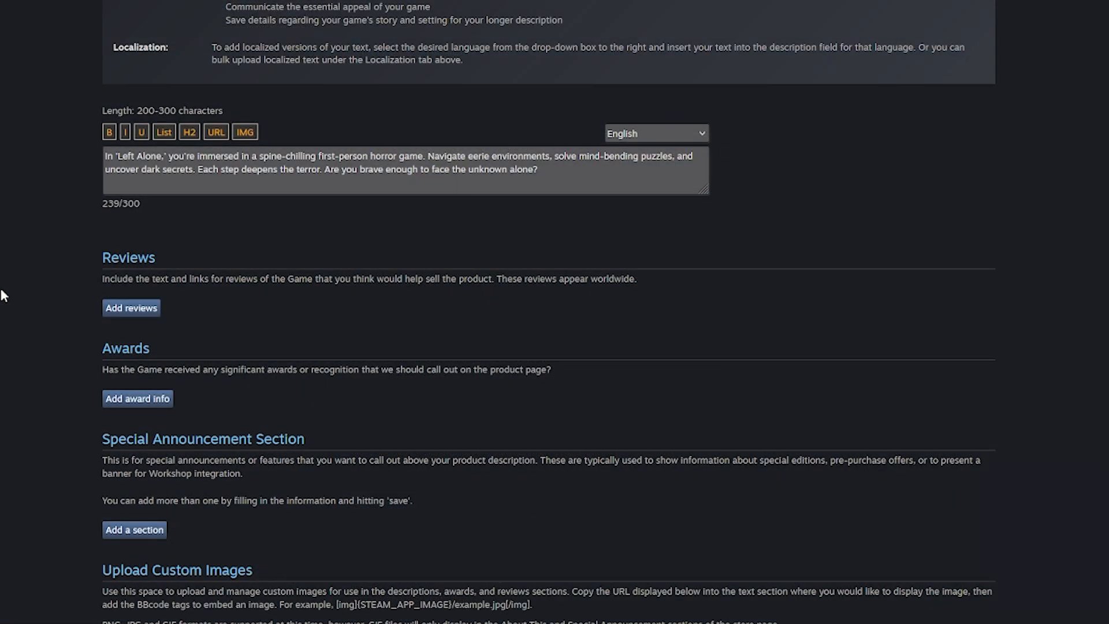
{"action": "scroll", "coordinate": [5, 294], "scroll_direction": "down", "scroll_amount": 1}
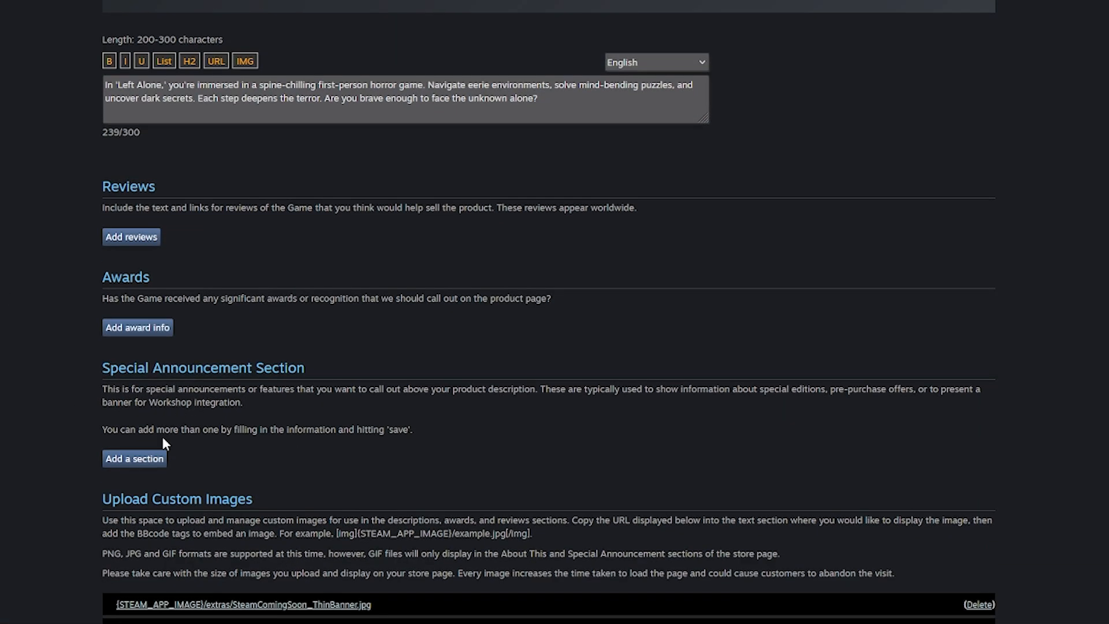
{"action": "left_click", "coordinate": [131, 459]}
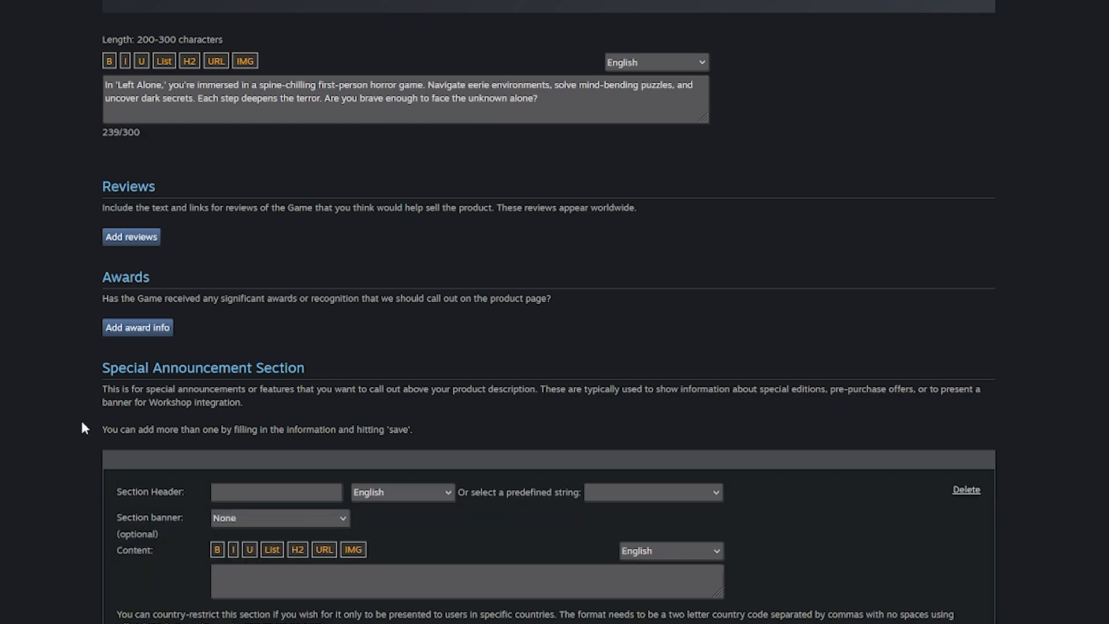
{"action": "scroll", "coordinate": [8, 342], "scroll_direction": "down", "scroll_amount": 5}
{"action": "left_click", "coordinate": [231, 209]}
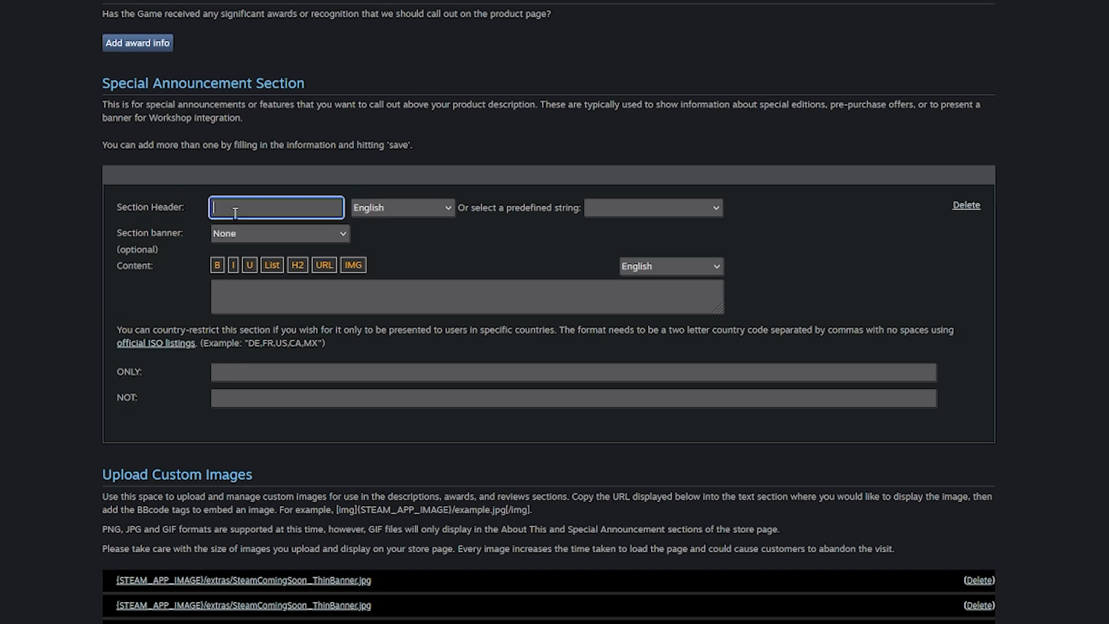
{"action": "left_click", "coordinate": [251, 225]}
{"action": "left_click", "coordinate": [303, 232]}
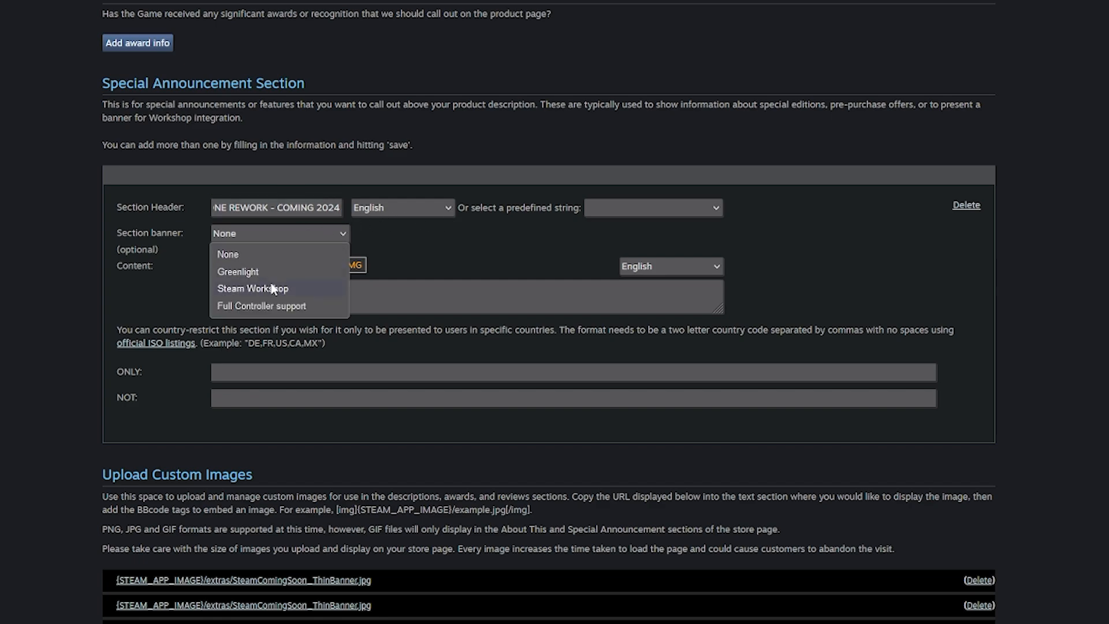
{"action": "left_click", "coordinate": [428, 240]}
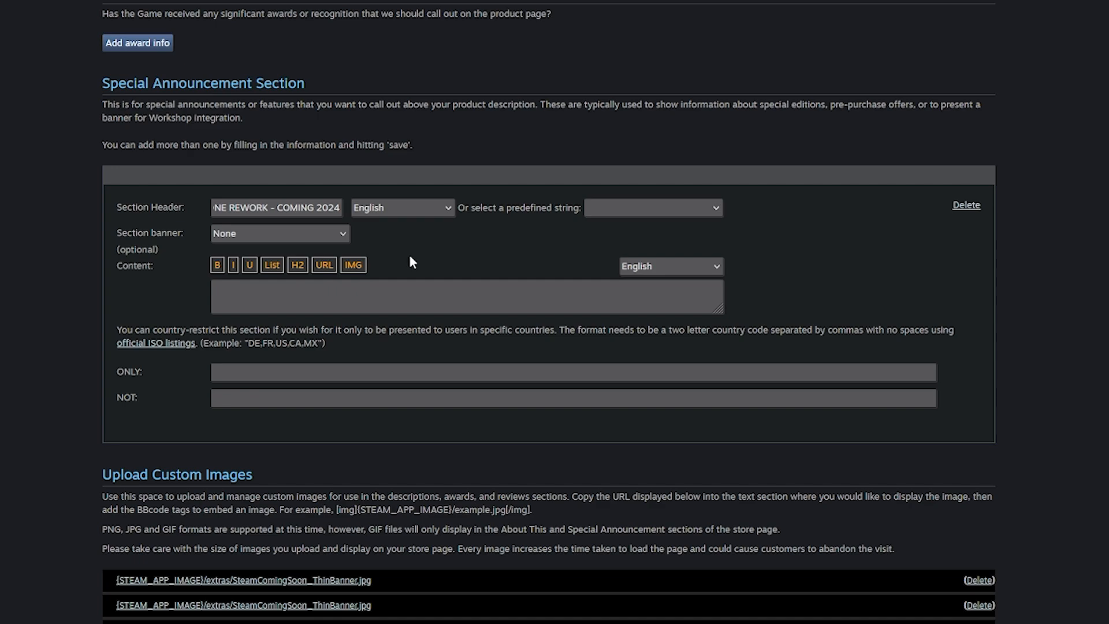
- Enlarge the announcement's content box and paste the spine-chilling Left Alone description into it, leaving two empty lines above the text
{"action": "left_click", "coordinate": [339, 296]}
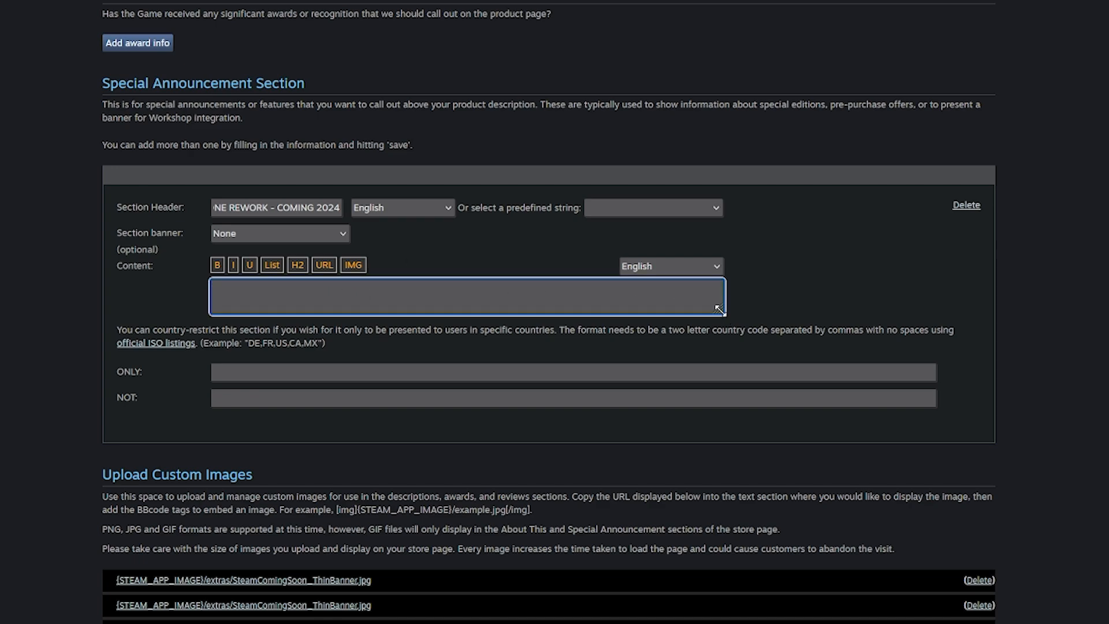
{"action": "left_click_drag", "start_coordinate": [718, 309], "coordinate": [757, 561]}
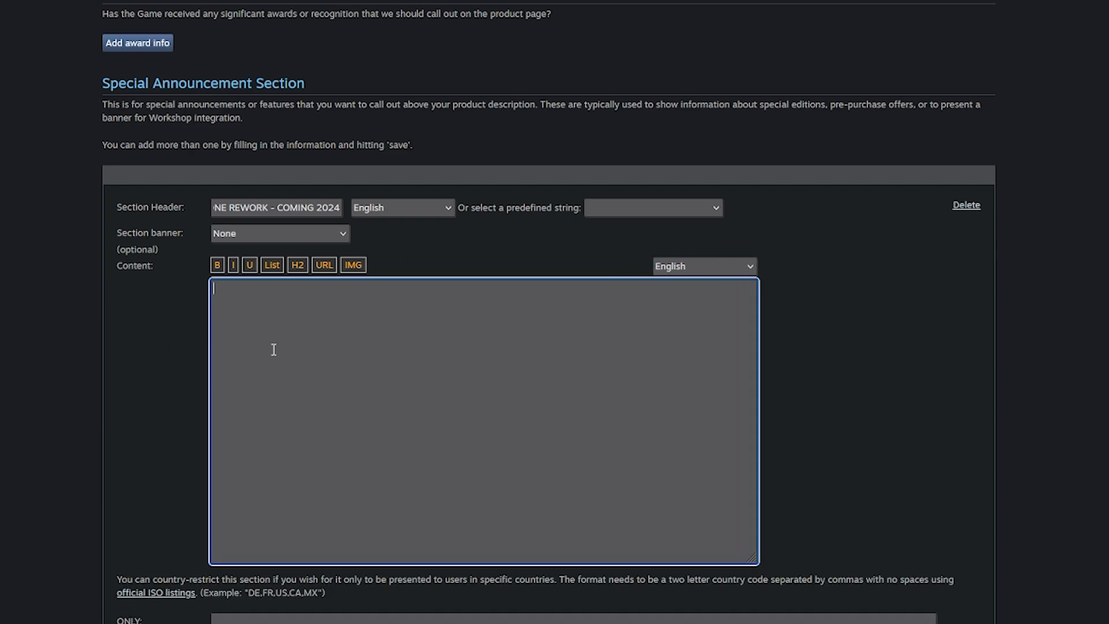
{"action": "type", "text": "\"In 'Left Alone,' you're immersed in a spine-chilling first-person horror game. Navigate eerie environments, solve mind-bending puzzles, and uncover dark secrets. Each step deepens the terror. Are you brave enough to face the unknown alone?\""}
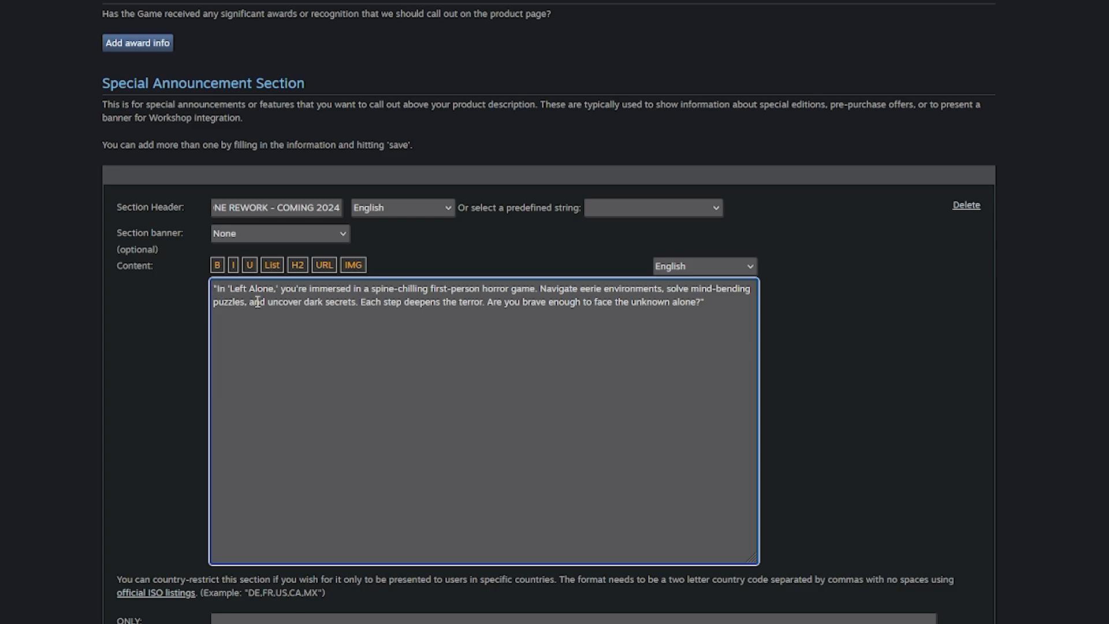
{"action": "left_click", "coordinate": [213, 289]}
{"action": "key", "text": "Return"}
{"action": "key", "text": "Return"}
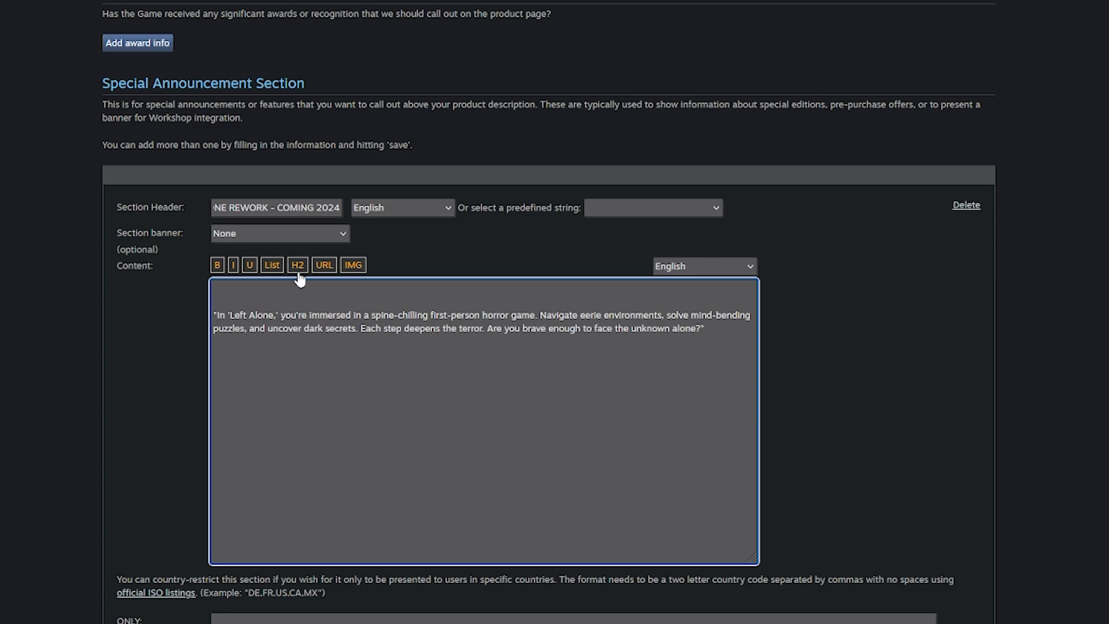
- Insert the {STEAM_APP_IMAGE}/extras/SteamComingSoon_ThinBanner.jpg image above the announcement text and save the page
{"action": "left_click", "coordinate": [353, 266]}
{"action": "scroll", "coordinate": [94, 311], "scroll_direction": "down", "scroll_amount": 6}
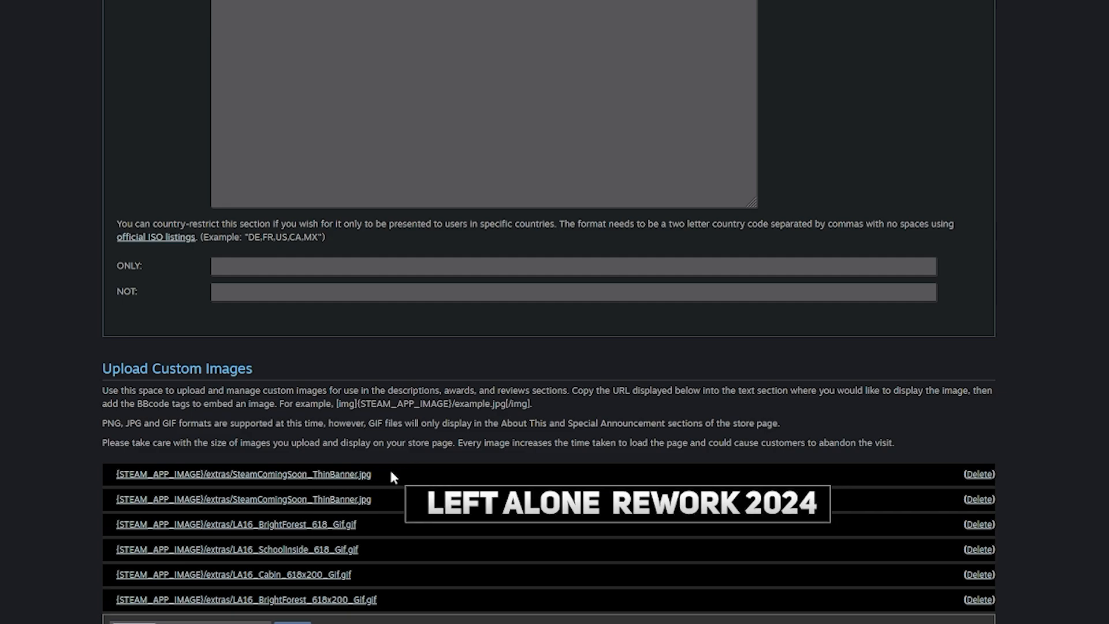
{"action": "left_click_drag", "start_coordinate": [388, 474], "coordinate": [96, 466]}
{"action": "key", "text": "ctrl+c"}
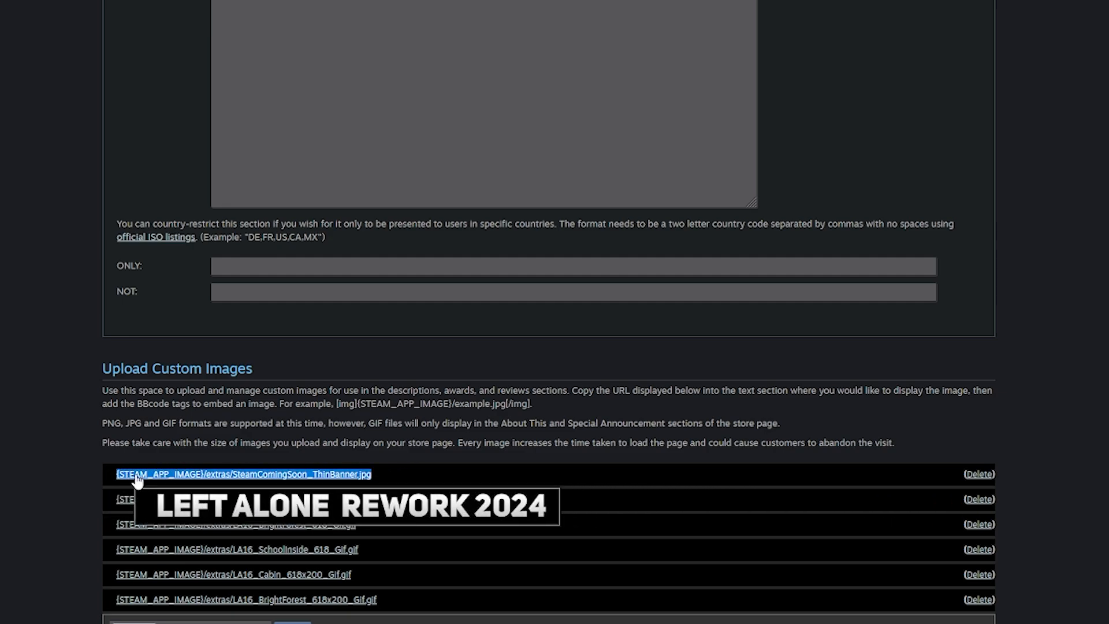
{"action": "scroll", "coordinate": [283, 379], "scroll_direction": "up", "scroll_amount": 6}
{"action": "left_click", "coordinate": [235, 288]}
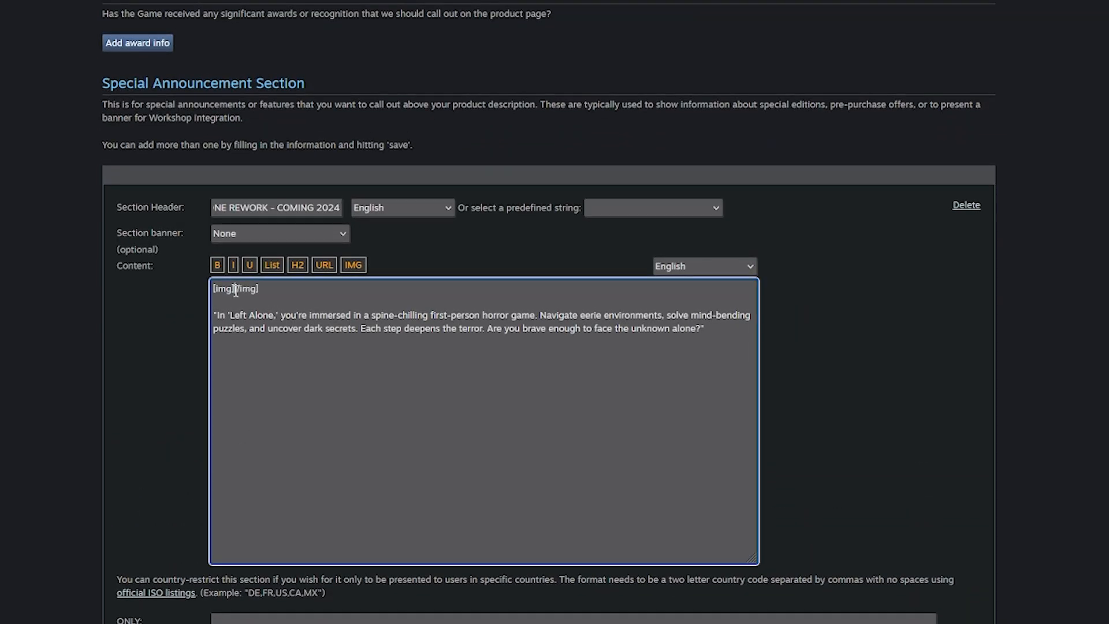
{"action": "key", "text": "ctrl+v"}
{"action": "scroll", "coordinate": [55, 389], "scroll_direction": "down", "scroll_amount": 10}
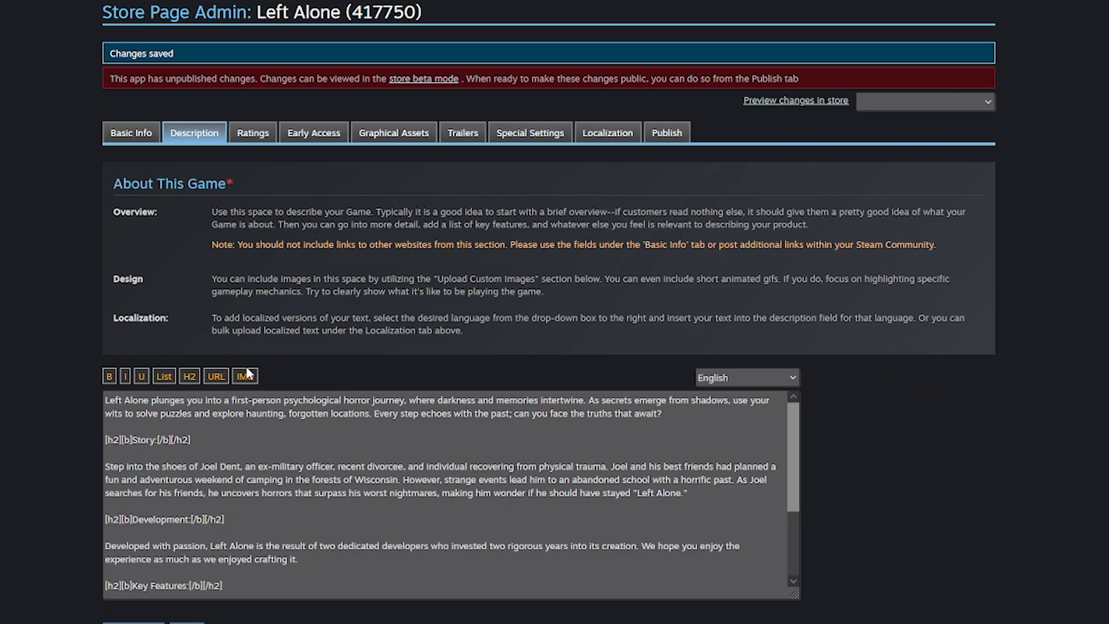
- Start adding a URL link to the phrase "an ex-military officer" in the Story part of the About This Game description
{"action": "left_click_drag", "start_coordinate": [245, 466], "coordinate": [334, 466]}
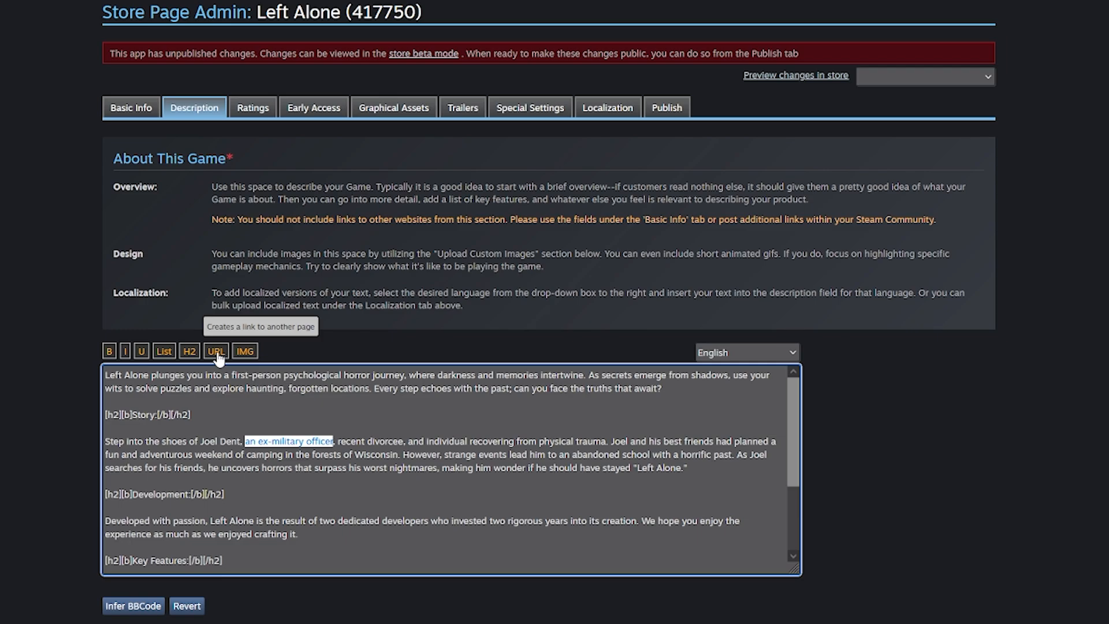
{"action": "left_click", "coordinate": [215, 351]}
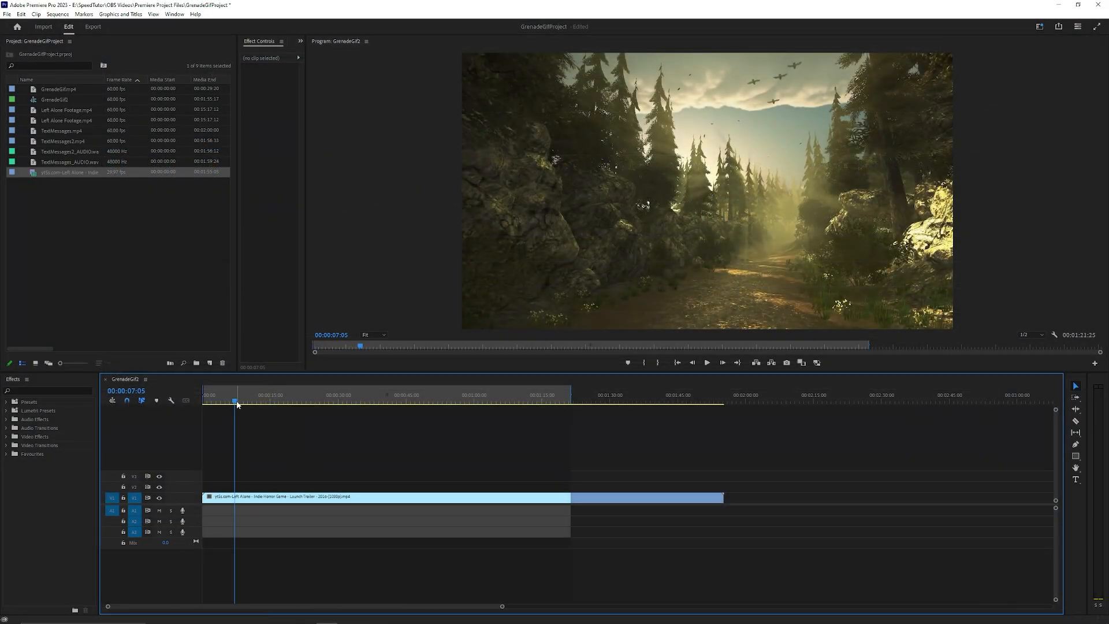
- In Premiere Pro, isolate a forest-path segment lasting 00:00:02:35 from the launch trailer at the sequence start, and return the playhead to 00:00:00:00
{"action": "left_click", "coordinate": [249, 401]}
{"action": "left_click_drag", "start_coordinate": [248, 402], "coordinate": [241, 401]}
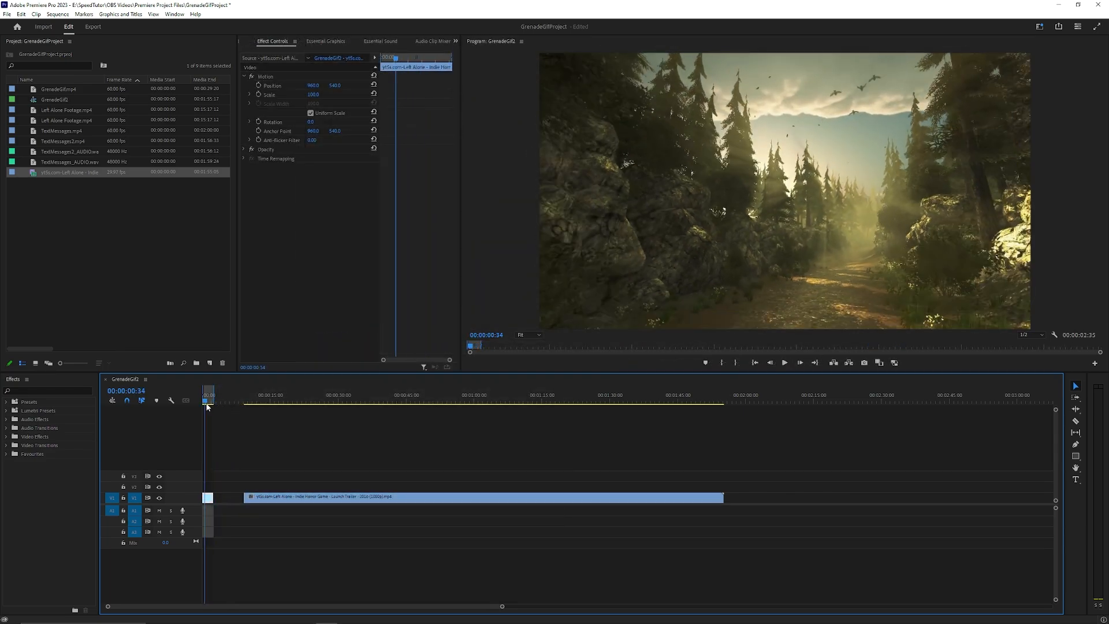
{"action": "left_click_drag", "start_coordinate": [207, 407], "coordinate": [202, 414]}
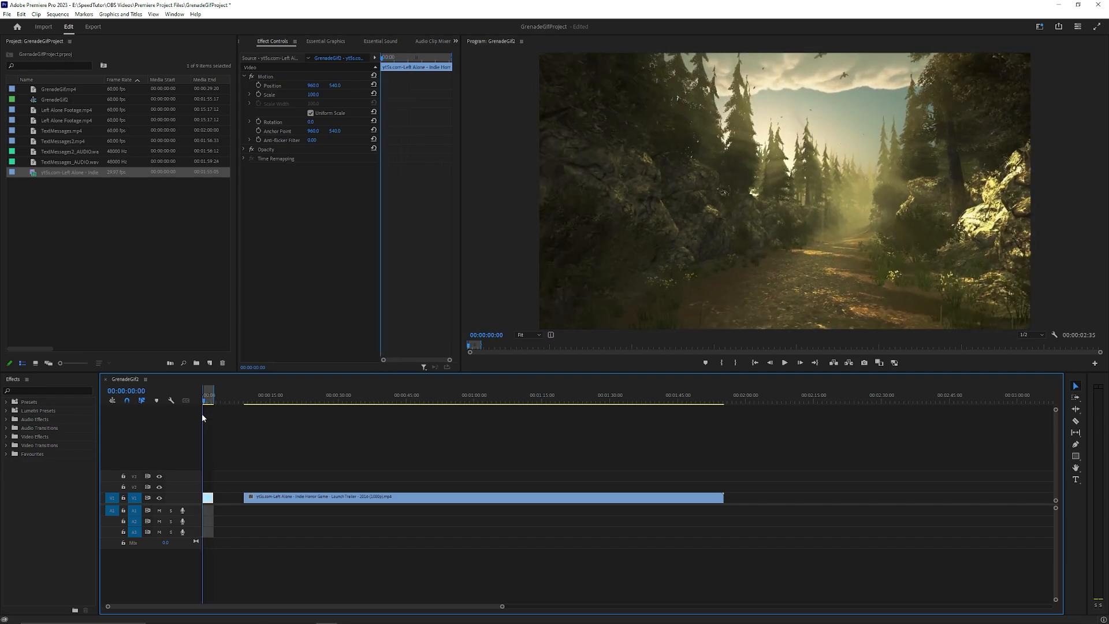
{"action": "left_click", "coordinate": [215, 492]}
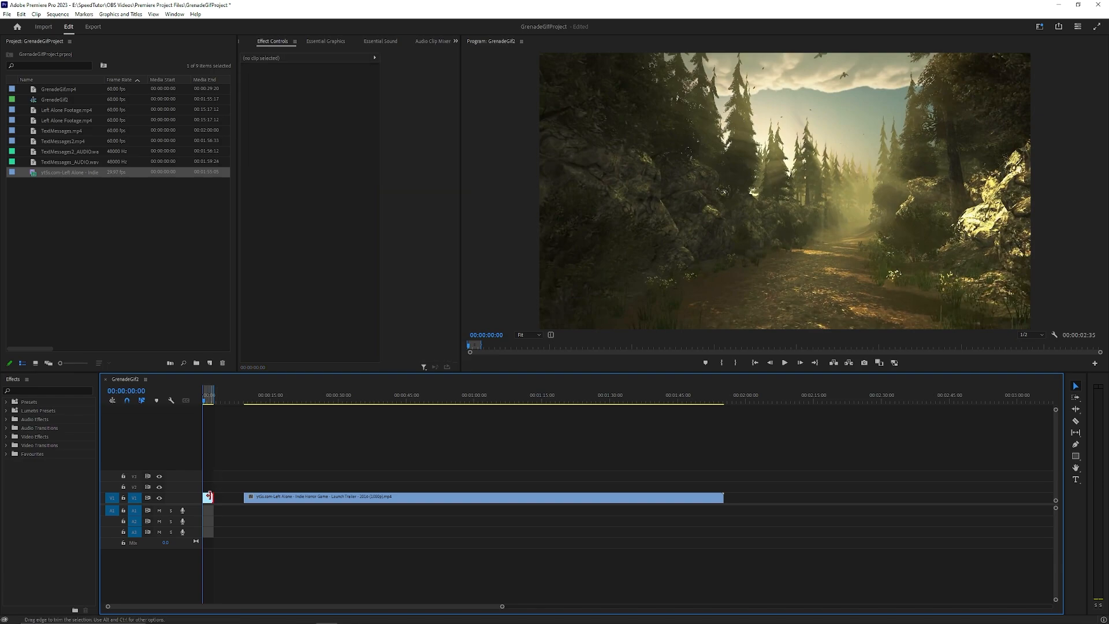
{"action": "left_click", "coordinate": [208, 499]}
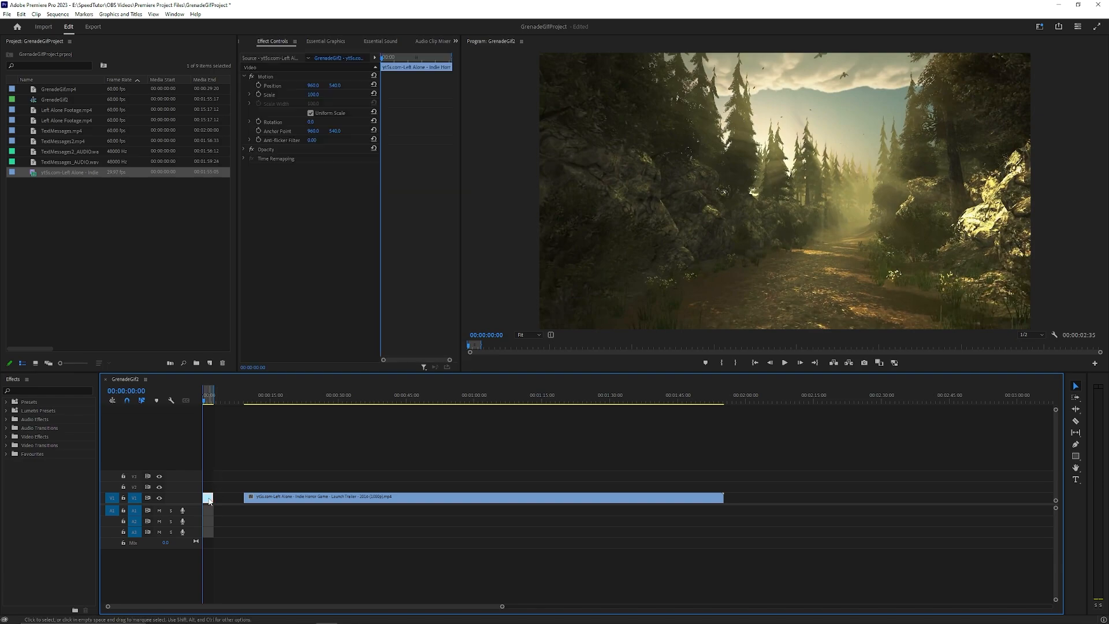
{"action": "left_click", "coordinate": [92, 27]}
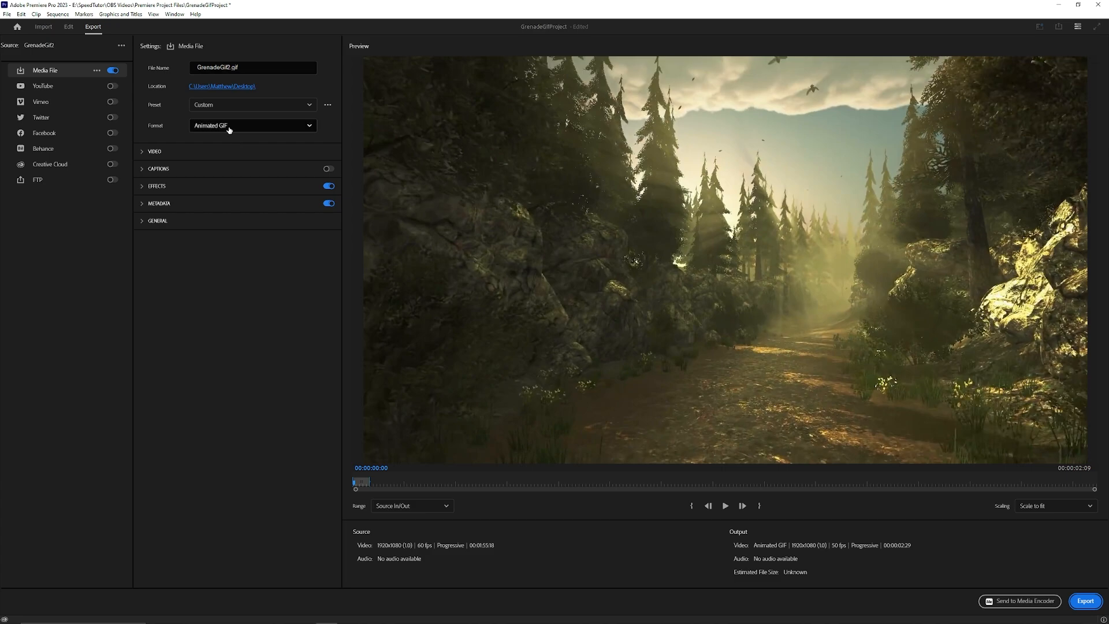
{"action": "left_click", "coordinate": [67, 29]}
- Set the sequence's frame size to 618 pixels horizontal by 200 pixels vertical
{"action": "left_click", "coordinate": [57, 15]}
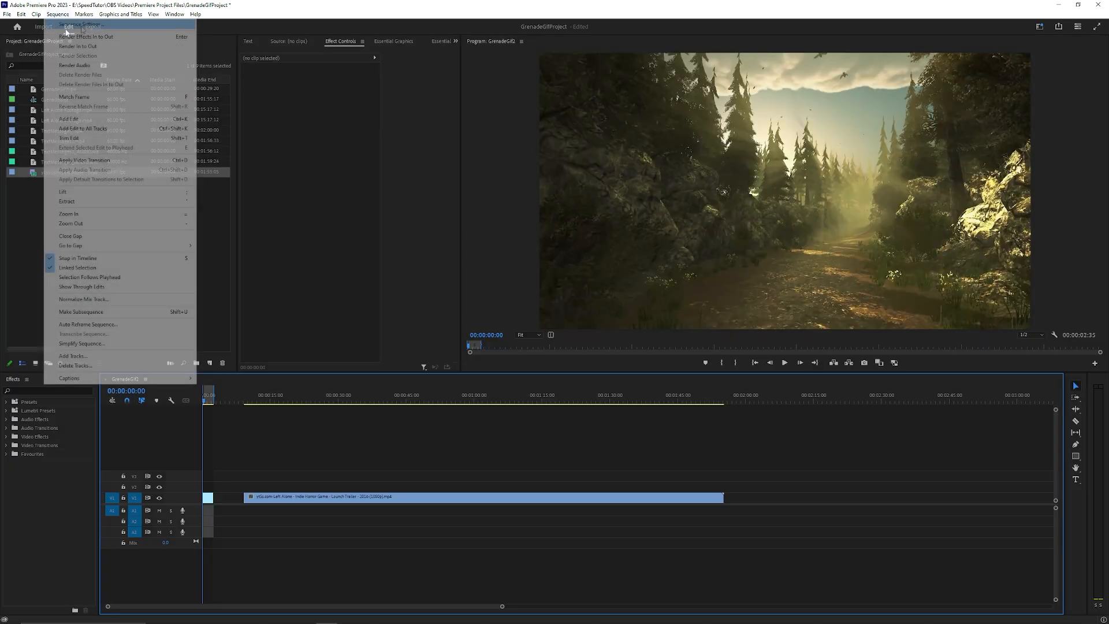
{"action": "left_click", "coordinate": [70, 25]}
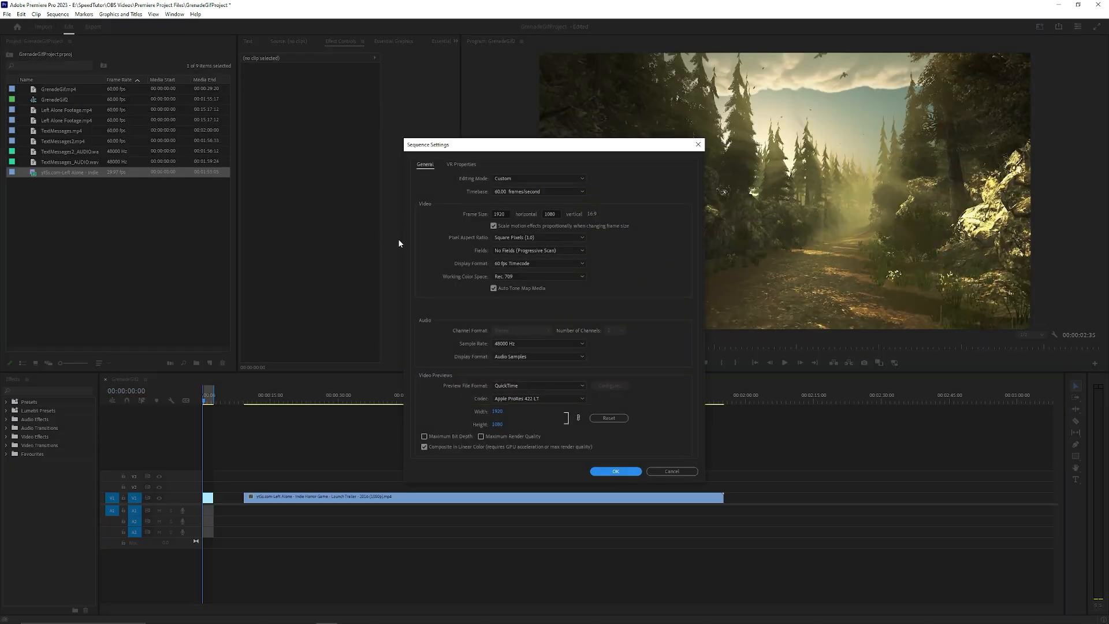
{"action": "left_click", "coordinate": [506, 213]}
{"action": "type", "text": "6"}
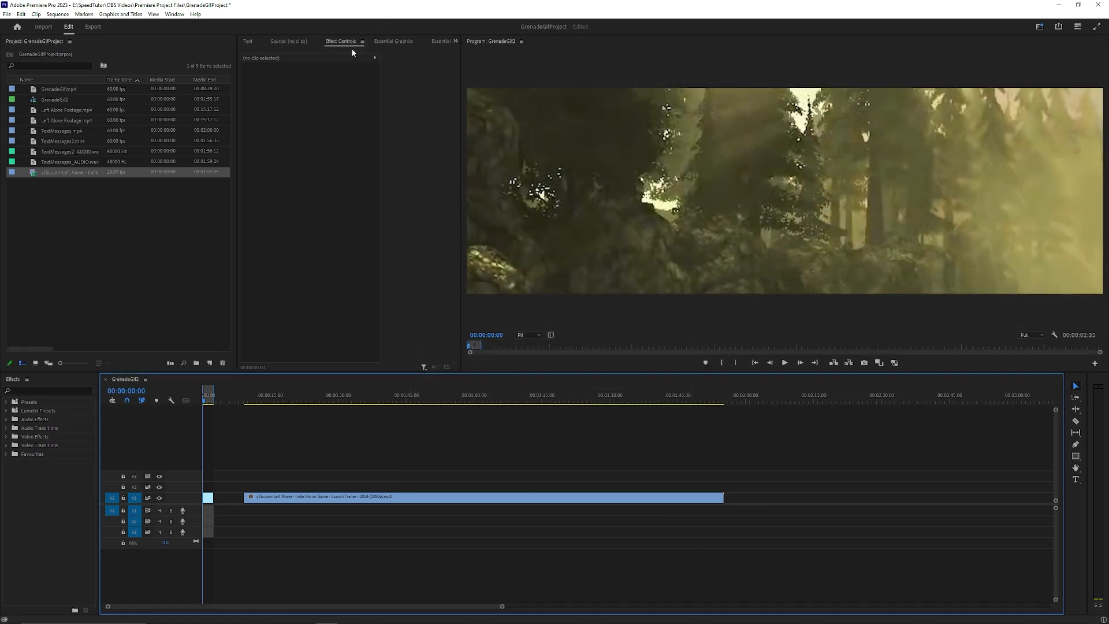
- Scale the forest-path clip to 34 and preview its playback, returning the playhead to the sequence start
{"action": "left_click", "coordinate": [209, 499]}
{"action": "mouse_move", "coordinate": [313, 94]}
{"action": "left_mouse_down"}
{"action": "mouse_move", "coordinate": [256, 95]}
{"action": "mouse_move", "coordinate": [319, 95]}
{"action": "left_mouse_up"}
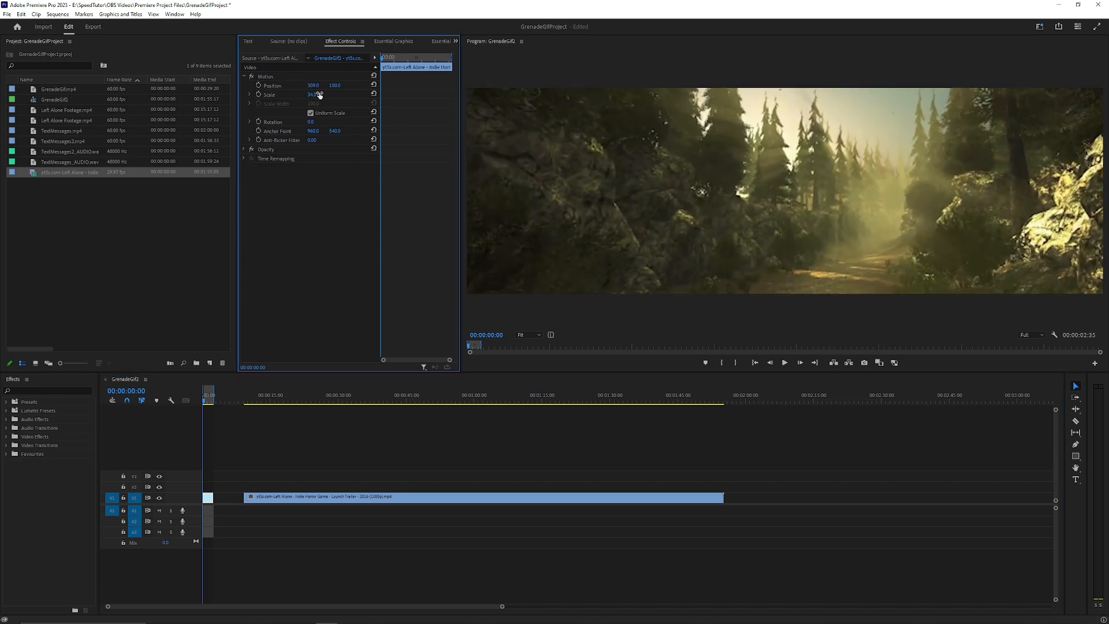
{"action": "left_click", "coordinate": [208, 395]}
{"action": "key", "text": "space"}
{"action": "key", "text": "space"}
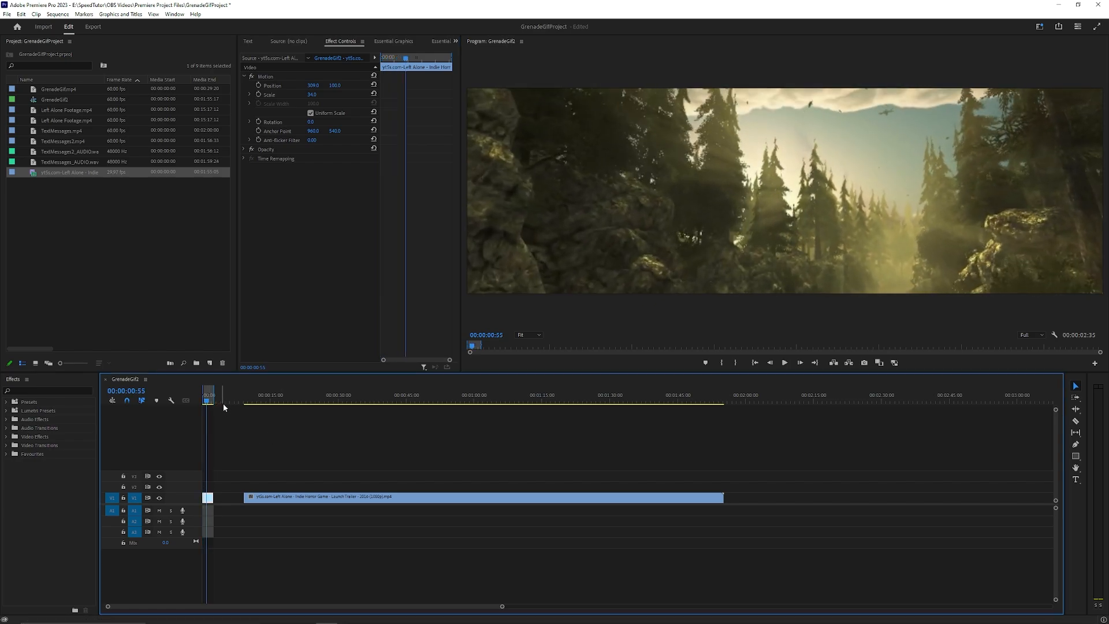
{"action": "left_click_drag", "start_coordinate": [209, 403], "coordinate": [179, 403]}
- Export the marked segment as the animated GIF GrenadeGif2.gif at the sequence's 618 x 200 frame size
{"action": "key", "text": "ctrl+m"}
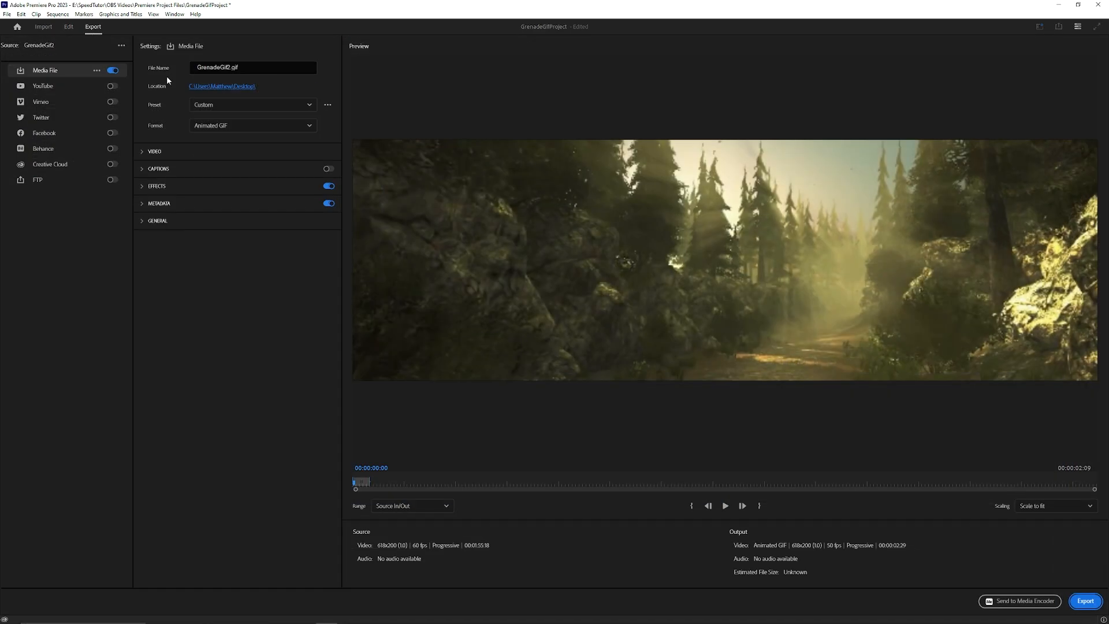
{"action": "left_click", "coordinate": [236, 129]}
{"action": "left_click", "coordinate": [525, 351]}
{"action": "left_click", "coordinate": [154, 152]}
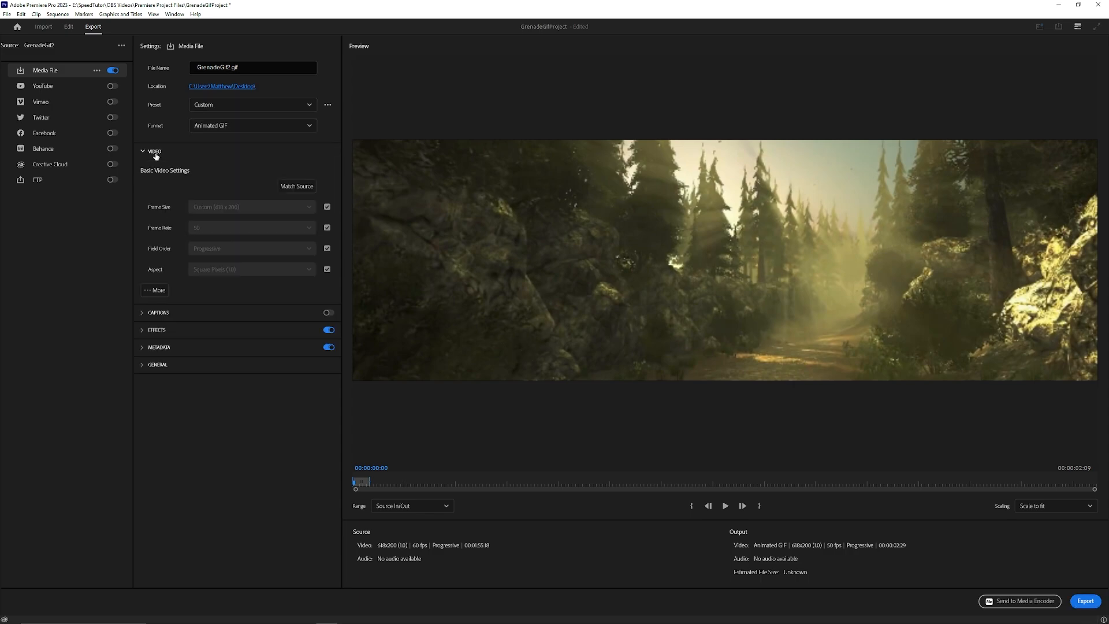
{"action": "left_click", "coordinate": [155, 153]}
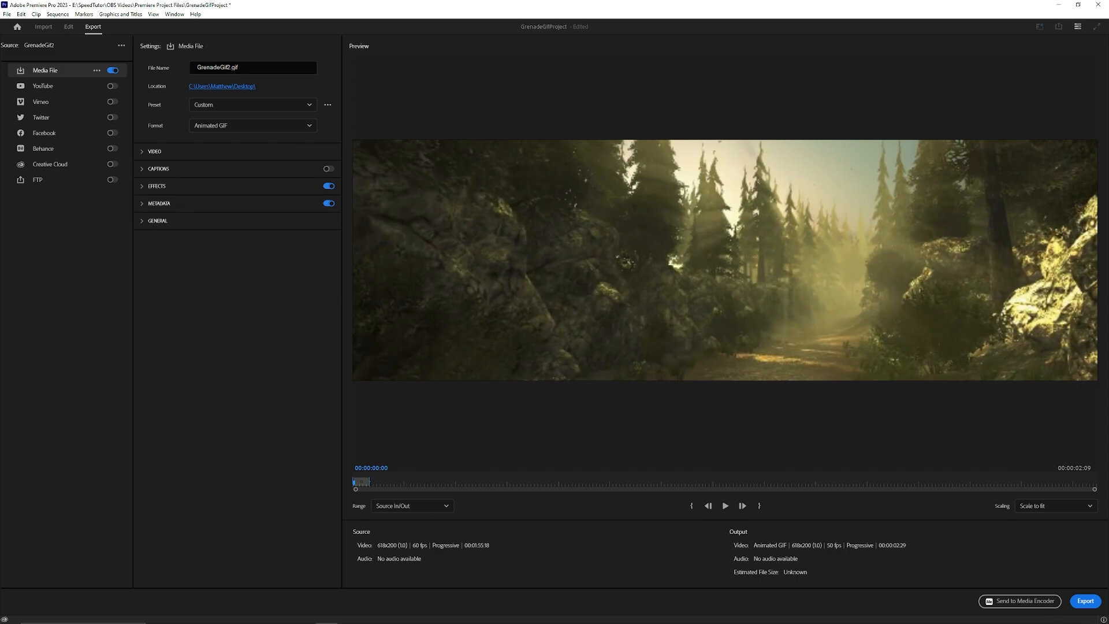
{"action": "left_click", "coordinate": [1086, 601]}
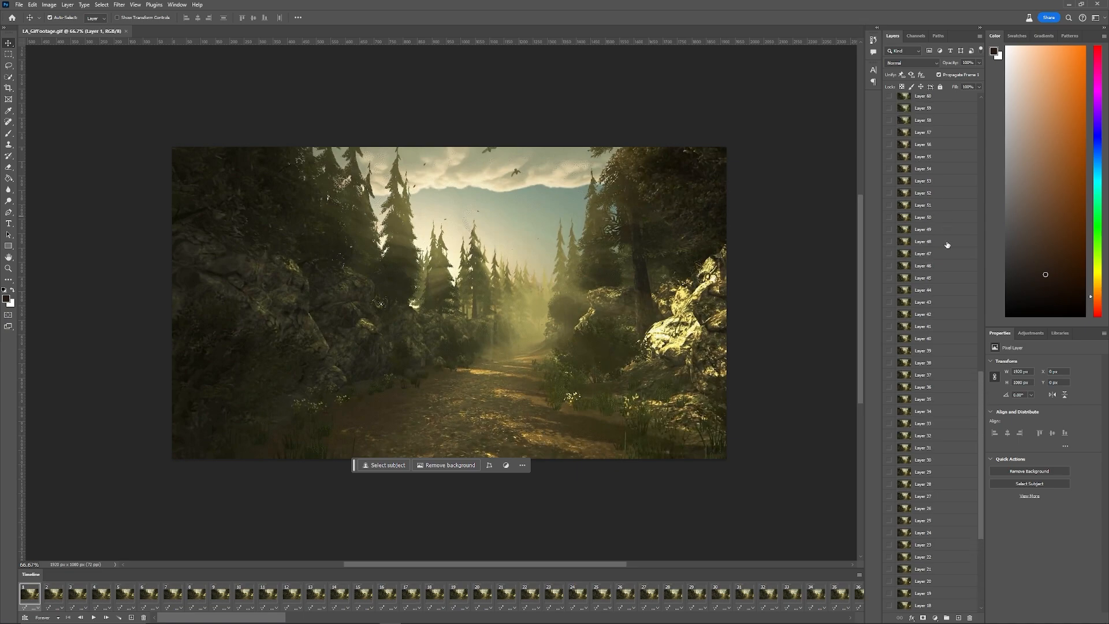
- Switch to Photoshop and examine the layers and timeline frames of LA_GifFootage.gif, ending on the first frame
{"action": "left_click_drag", "start_coordinate": [982, 428], "coordinate": [999, 137]}
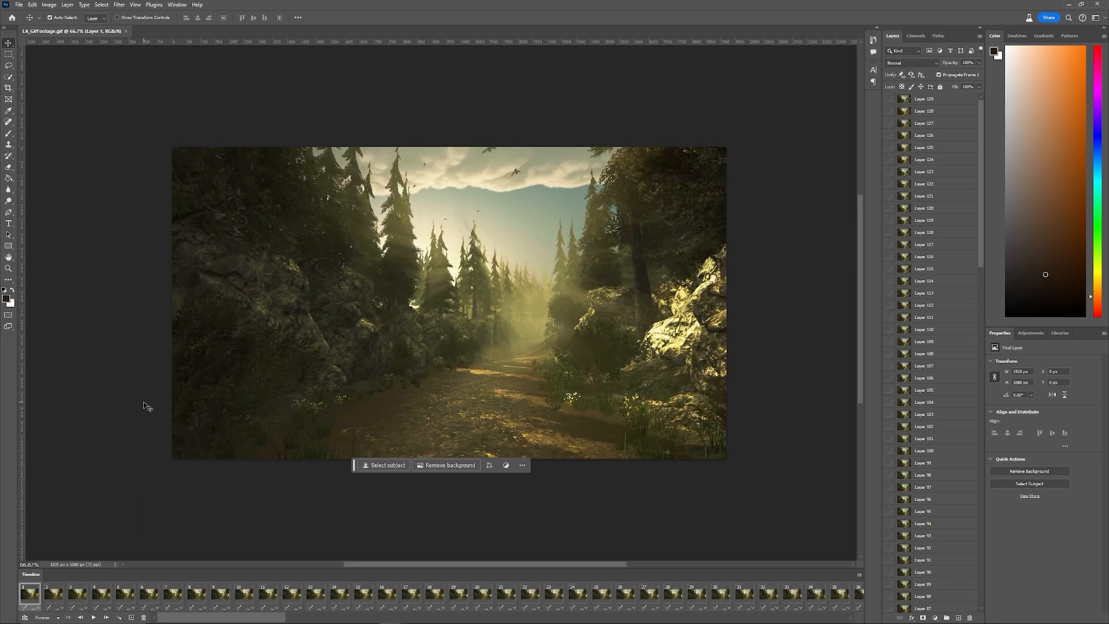
{"action": "left_click", "coordinate": [177, 5]}
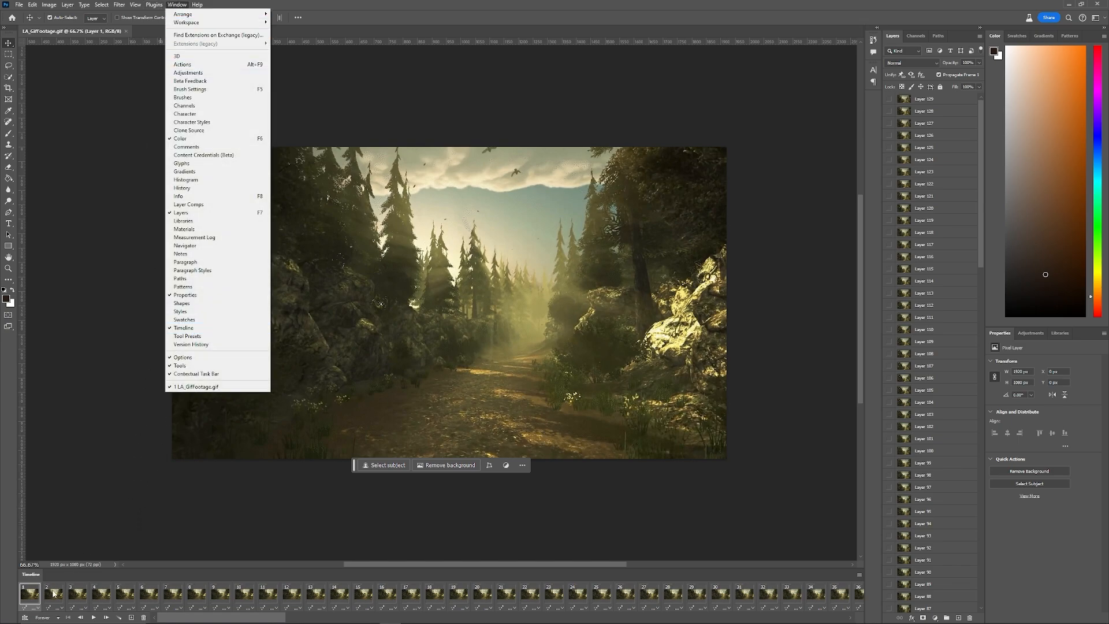
{"action": "left_click", "coordinate": [31, 596]}
{"action": "left_click", "coordinate": [51, 596]}
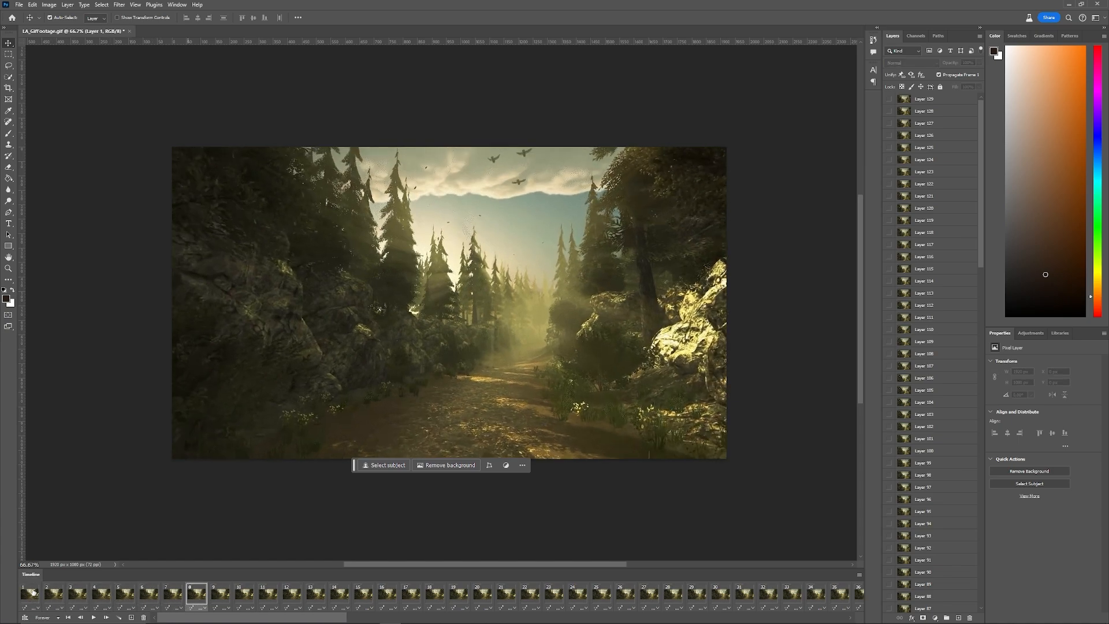
{"action": "left_click", "coordinate": [33, 592]}
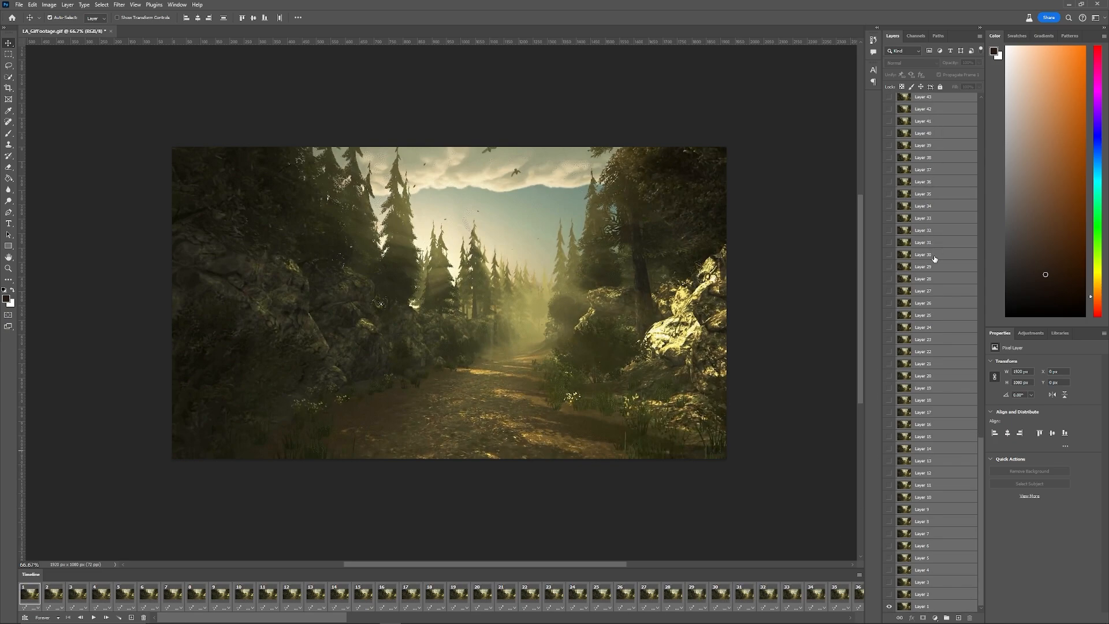
- Select all the frame layers and crop the canvas to 618 pixels wide by 200 pixels high
{"action": "left_click_drag", "start_coordinate": [980, 430], "coordinate": [1007, 97]}
{"action": "left_click", "coordinate": [49, 5]}
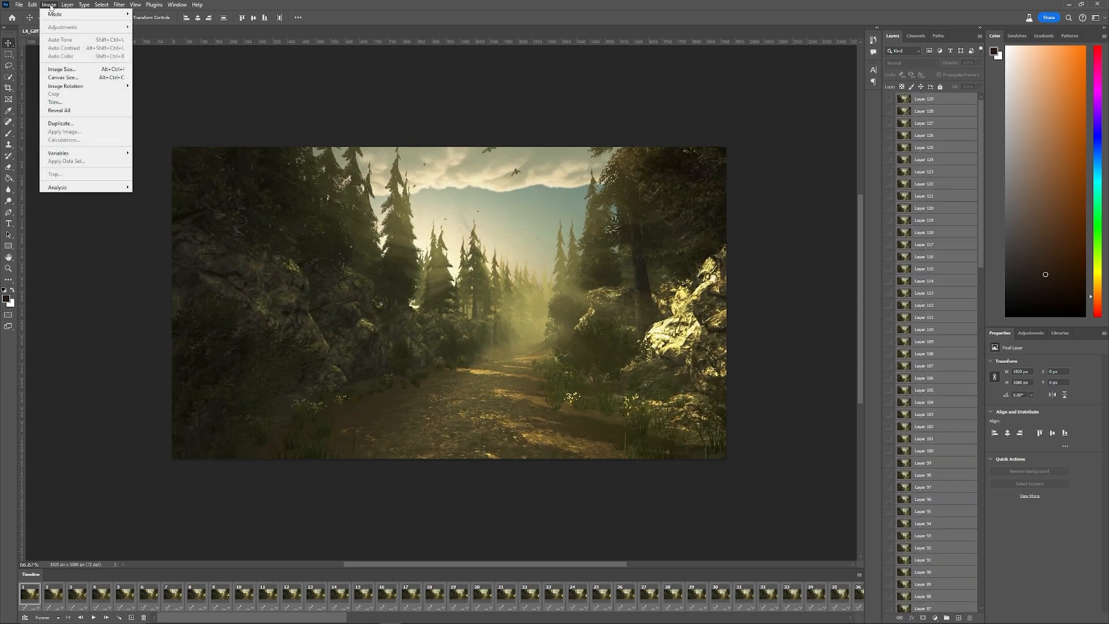
{"action": "left_click", "coordinate": [75, 77]}
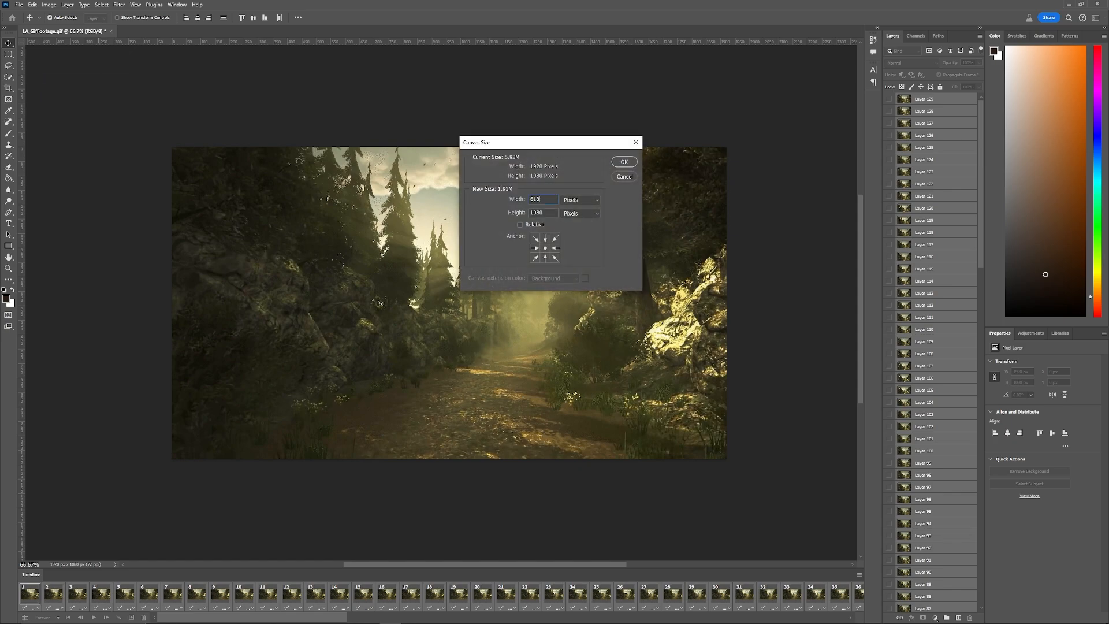
{"action": "key", "text": "Tab"}
{"action": "type", "text": "200"}
{"action": "key", "text": "Return"}
{"action": "key", "text": "Return"}
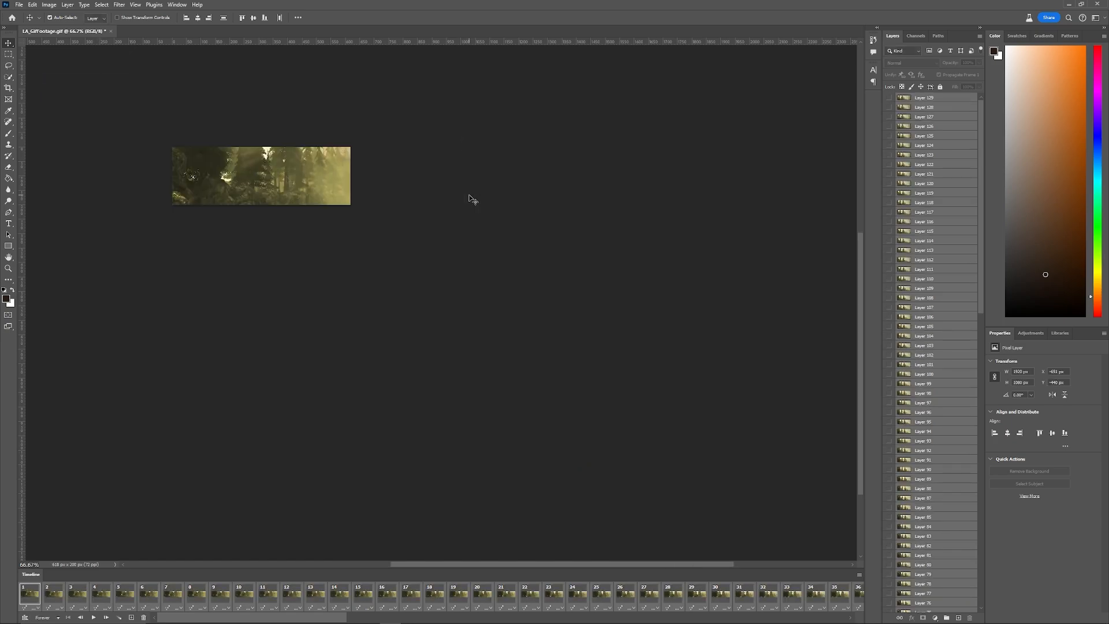
- Scale all frame layers together to about 626 by 352 px, center them on the canvas, and preview the animation
{"action": "scroll", "coordinate": [202, 208], "scroll_direction": "up", "scroll_amount": 5}
{"action": "left_click_drag", "start_coordinate": [542, 566], "coordinate": [468, 563]}
{"action": "scroll", "coordinate": [428, 339], "scroll_direction": "up", "scroll_amount": 3}
{"action": "key", "text": "ctrl+t"}
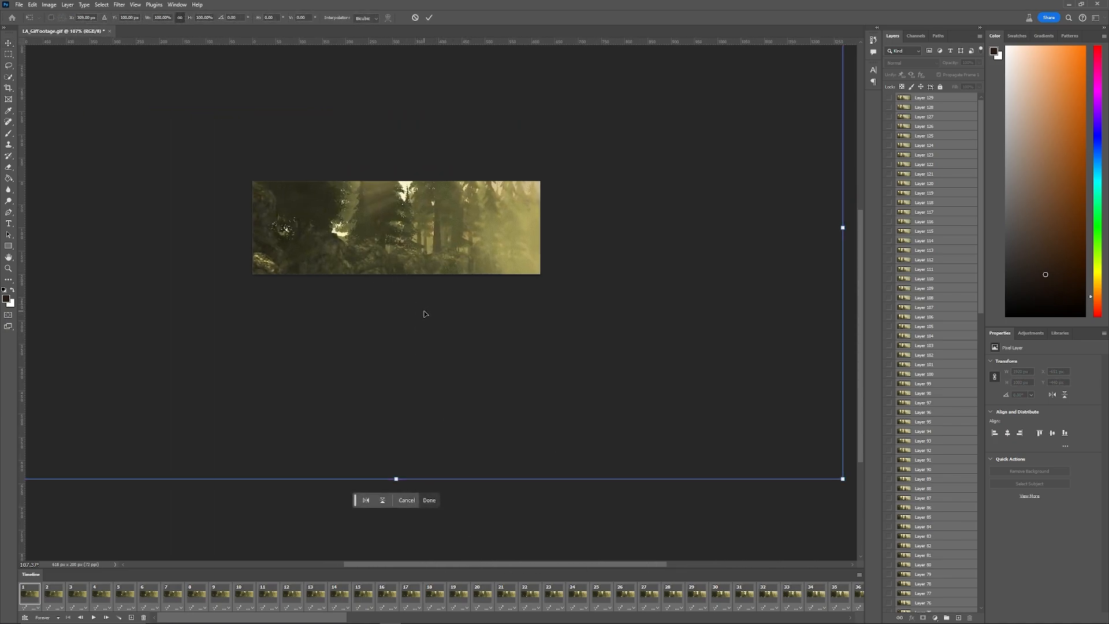
{"action": "scroll", "coordinate": [434, 300], "scroll_direction": "down", "scroll_amount": 2}
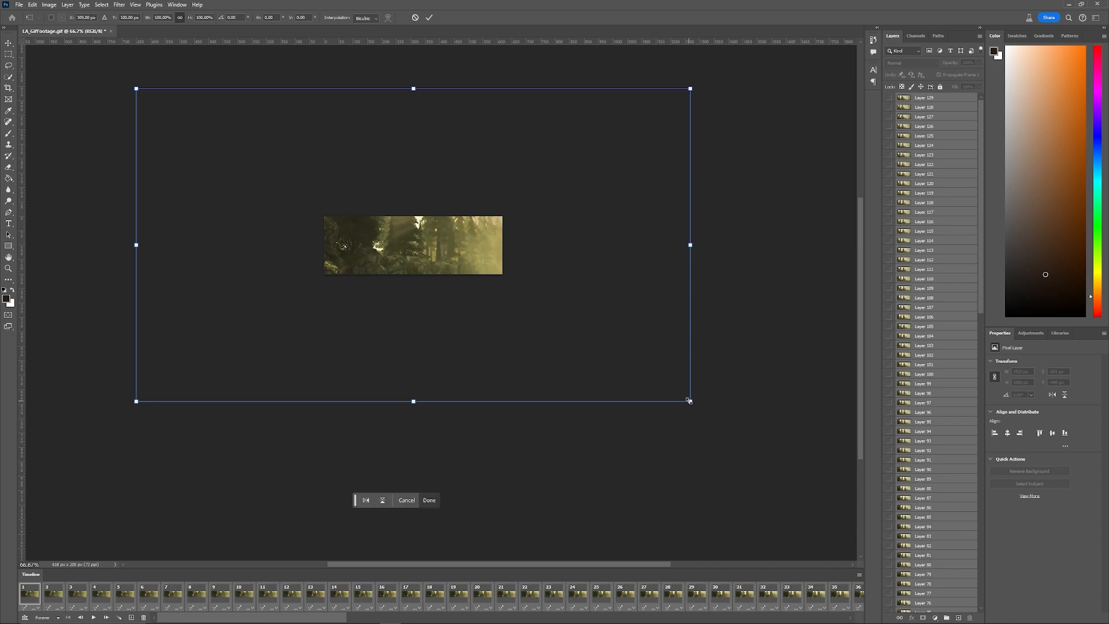
{"action": "left_click_drag", "start_coordinate": [689, 401], "coordinate": [408, 236]}
{"action": "left_click_drag", "start_coordinate": [332, 192], "coordinate": [468, 254]}
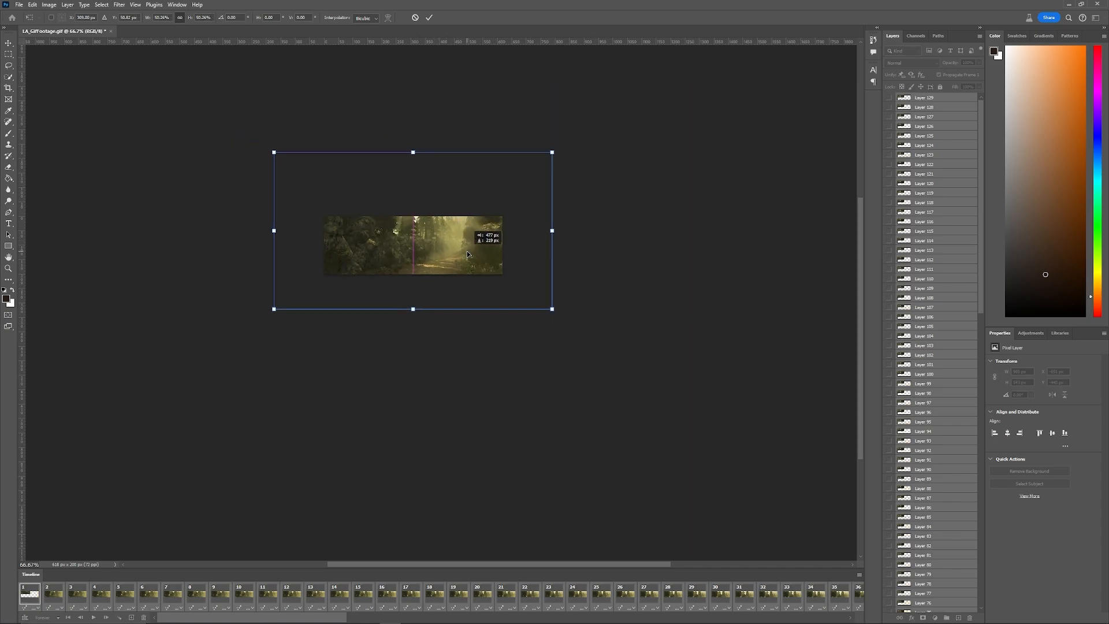
{"action": "left_click_drag", "start_coordinate": [552, 308], "coordinate": [443, 250]}
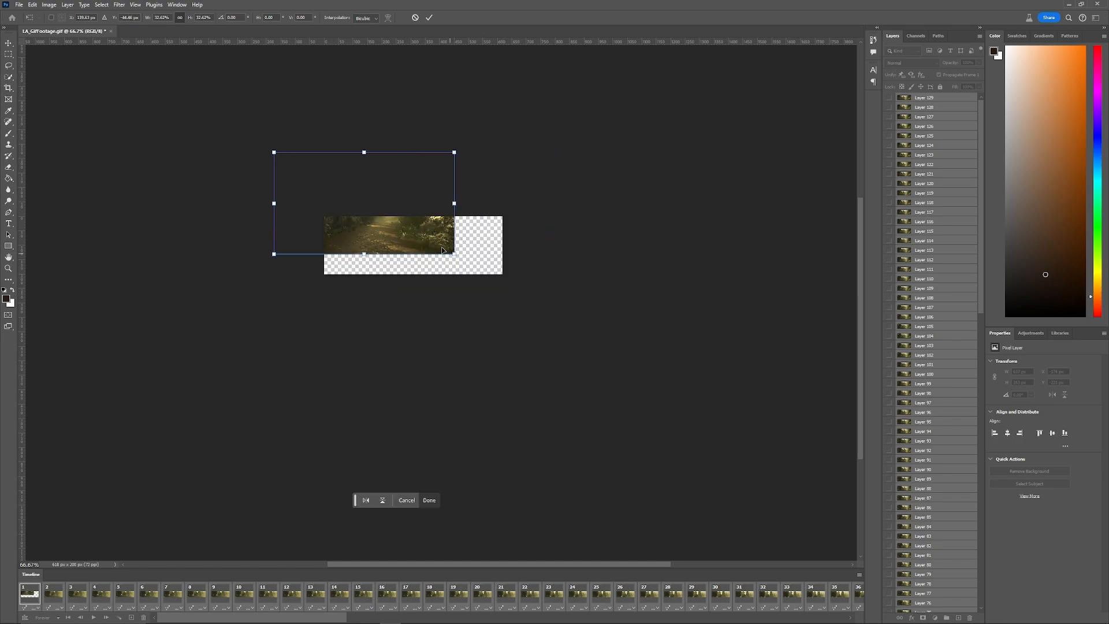
{"action": "scroll", "coordinate": [336, 241], "scroll_direction": "up", "scroll_amount": 5}
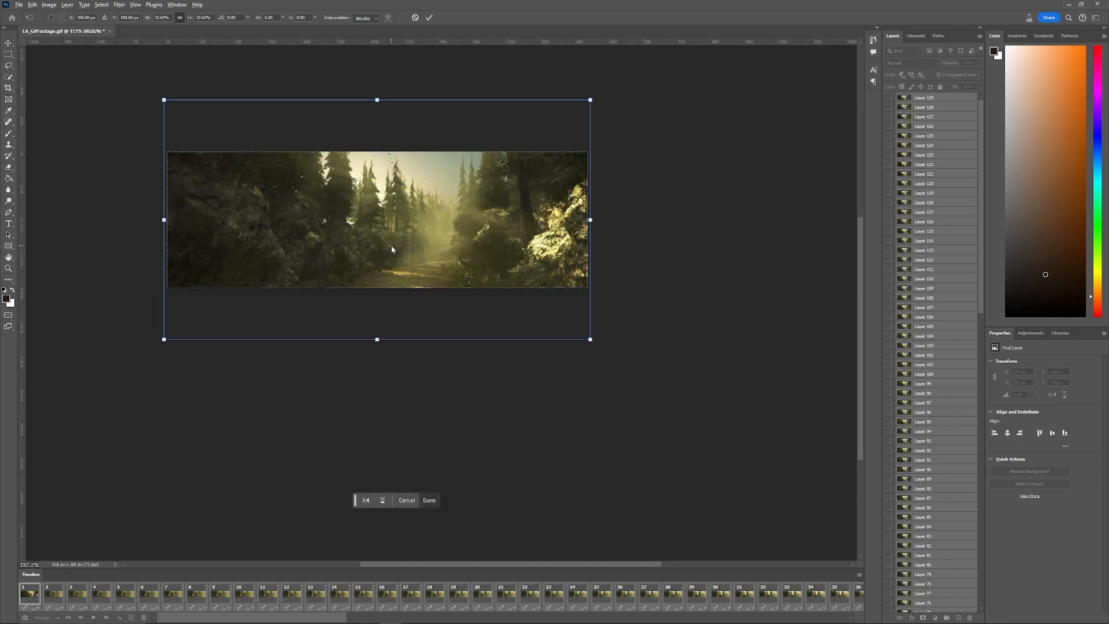
{"action": "left_click_drag", "start_coordinate": [431, 250], "coordinate": [432, 250]}
{"action": "key", "text": "Return"}
{"action": "key", "text": "space"}
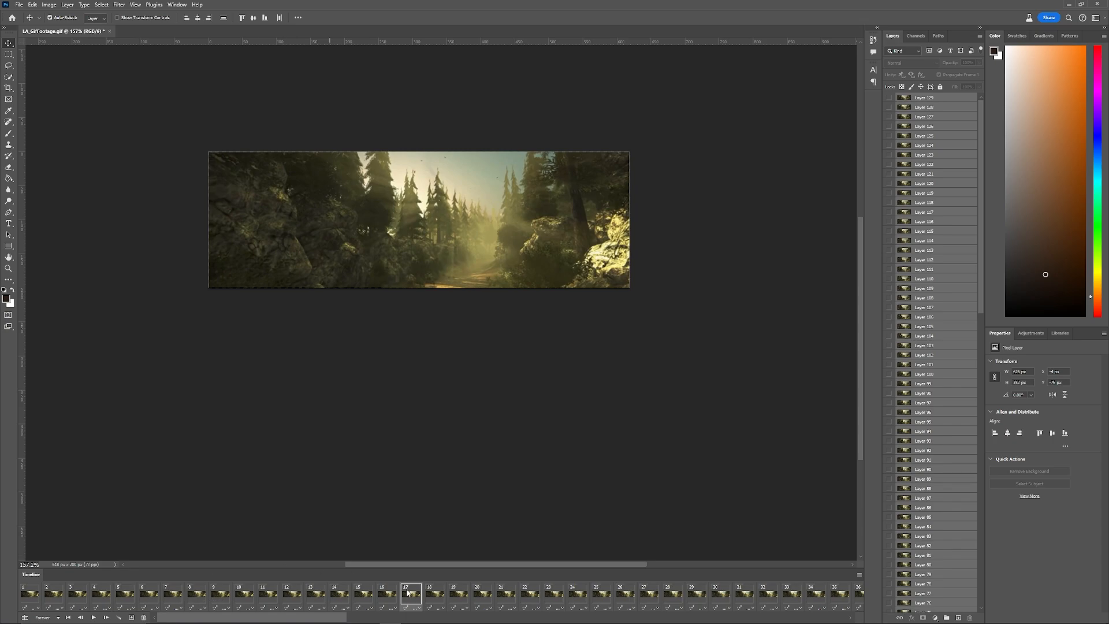
{"action": "left_click", "coordinate": [484, 594]}
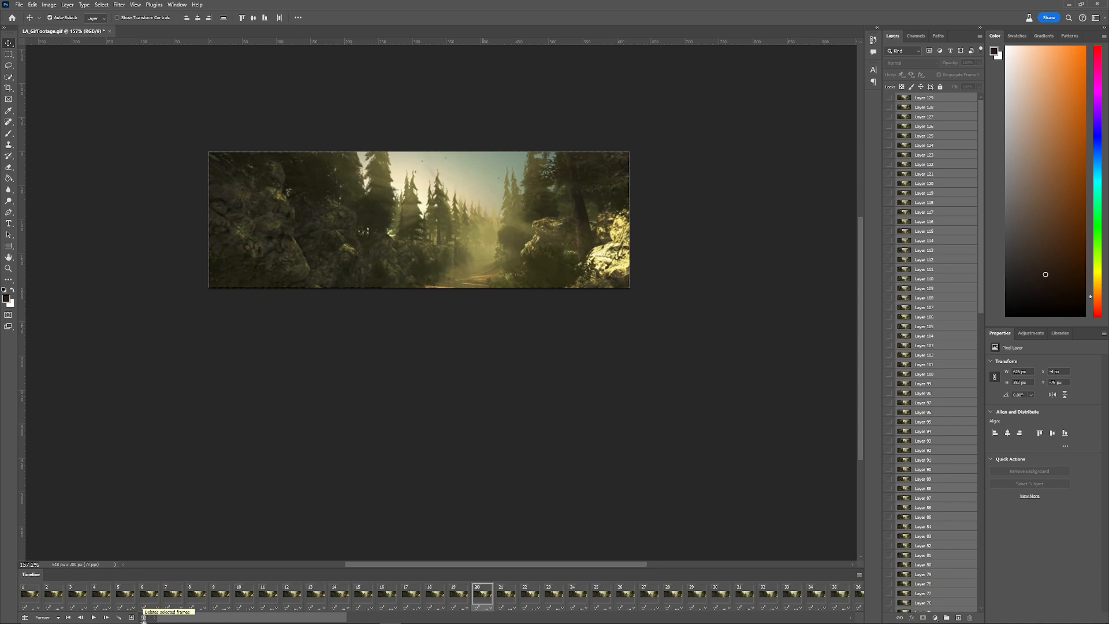
- Save the animation for web as a GIF using the GIF 128 No Dither preset, looping forever
{"action": "left_click", "coordinate": [19, 5]}
{"action": "mouse_move", "coordinate": [58, 156]}
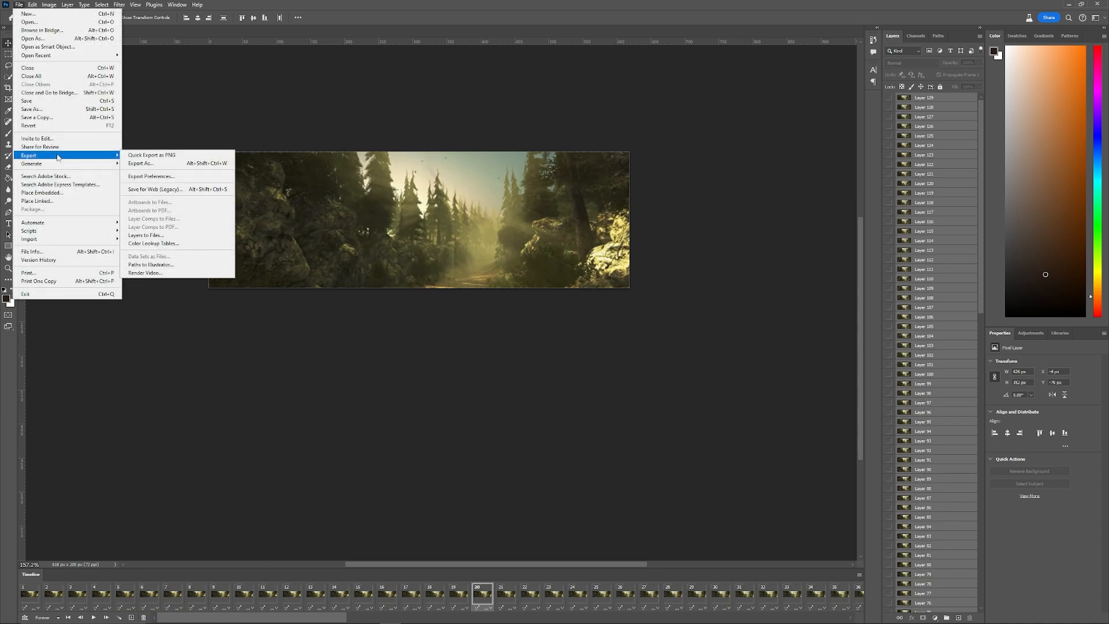
{"action": "left_click", "coordinate": [161, 190]}
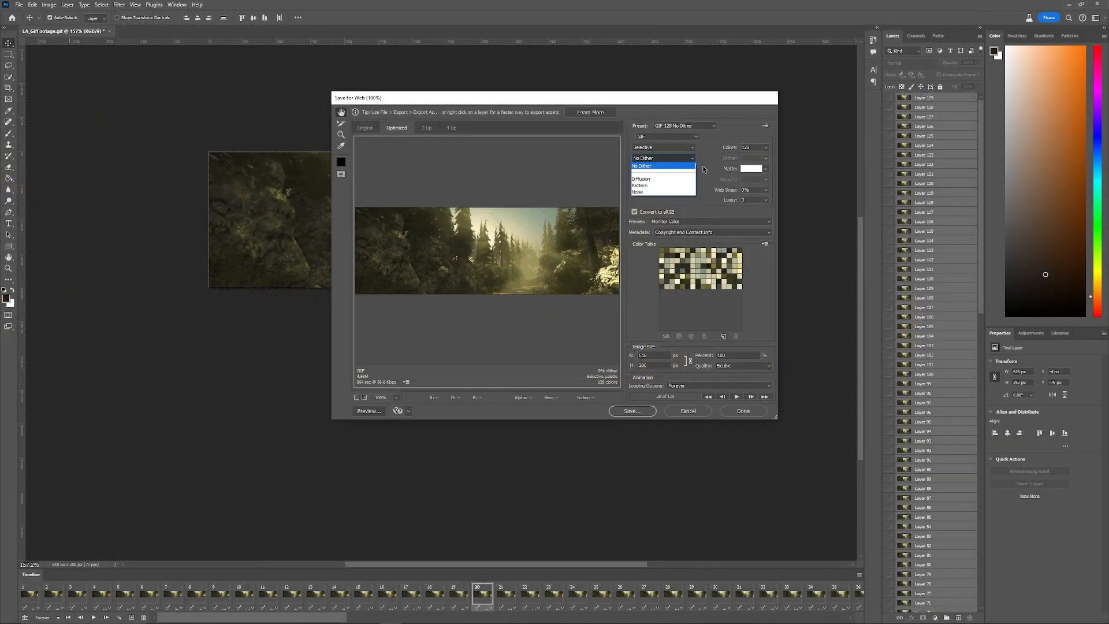
{"action": "left_click", "coordinate": [703, 166]}
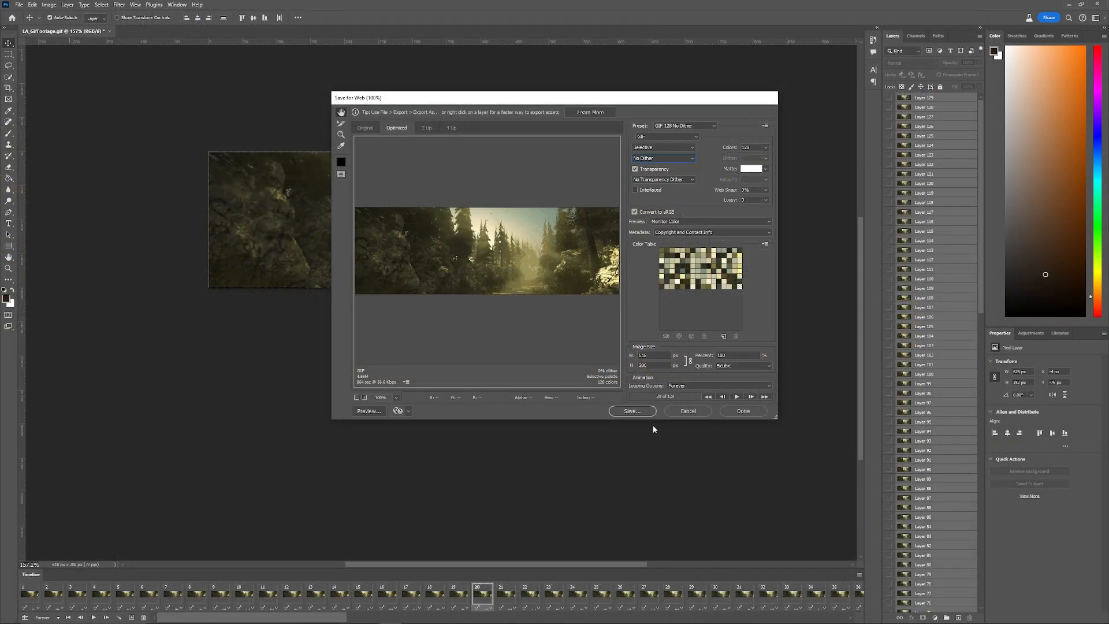
{"action": "left_click", "coordinate": [632, 411]}
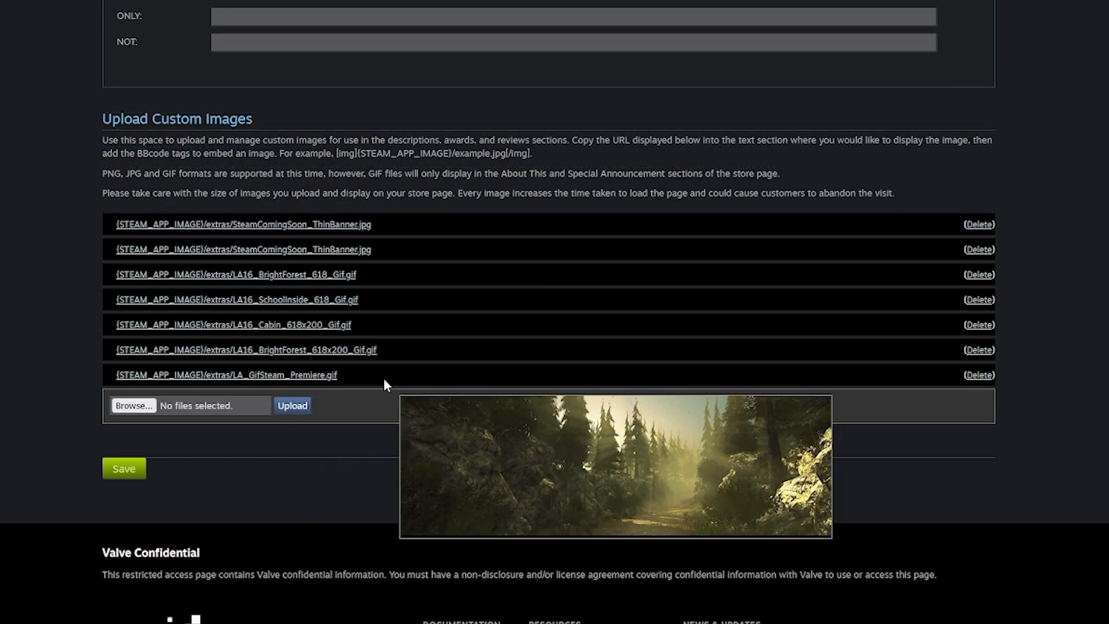
- Copy the uploaded LA_GifSteam_Premiere.gif path and insert it in [img] tags above the Story heading of the English game description
{"action": "left_click_drag", "start_coordinate": [333, 379], "coordinate": [99, 372]}
{"action": "key", "text": "ctrl+c"}
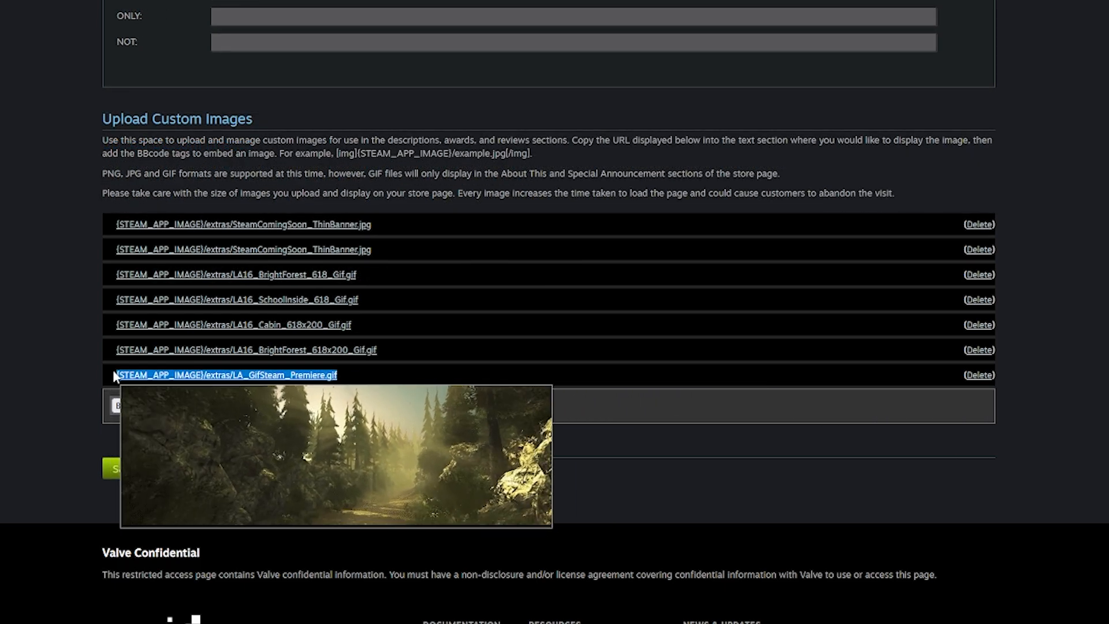
{"action": "scroll", "coordinate": [23, 367], "scroll_direction": "up", "scroll_amount": 20}
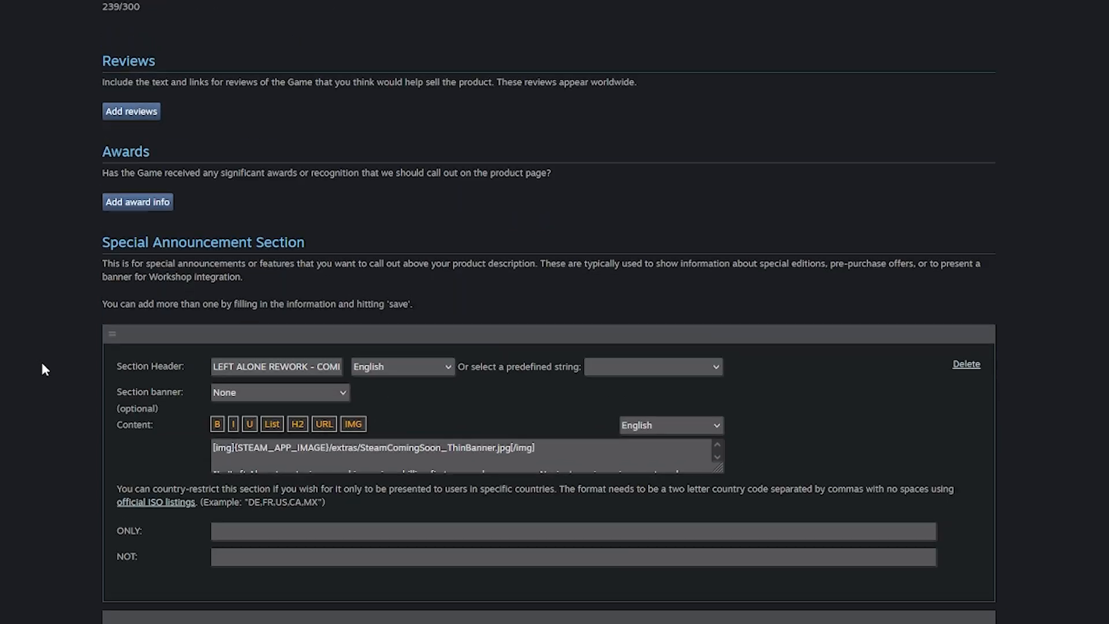
{"action": "scroll", "coordinate": [81, 380], "scroll_direction": "up", "scroll_amount": 6}
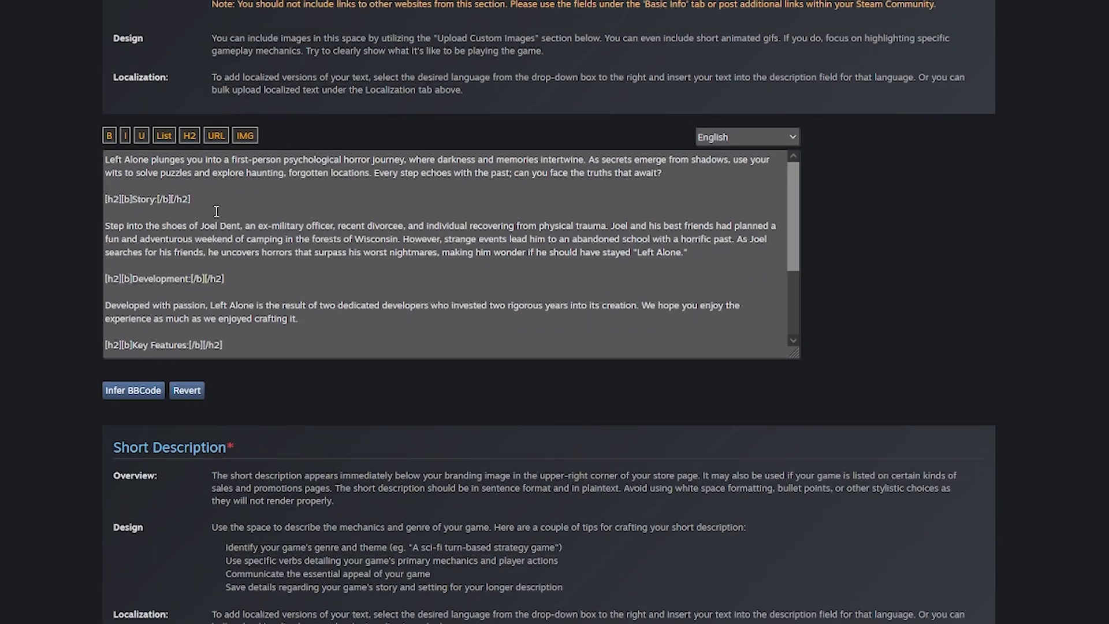
{"action": "left_click", "coordinate": [681, 172]}
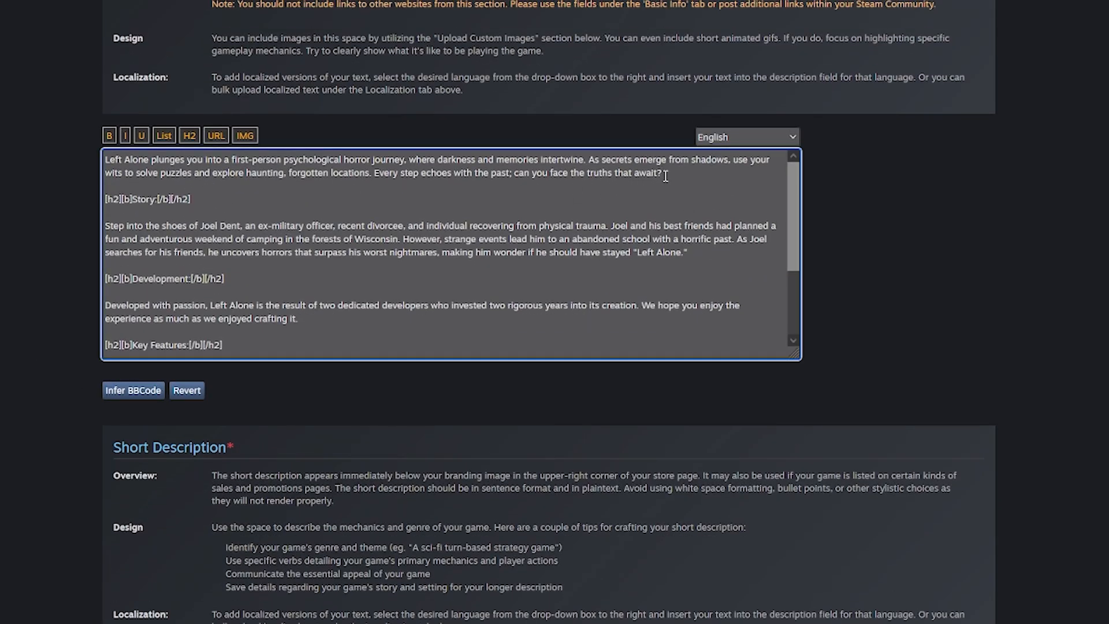
{"action": "key", "text": "Return"}
{"action": "key", "text": "Return"}
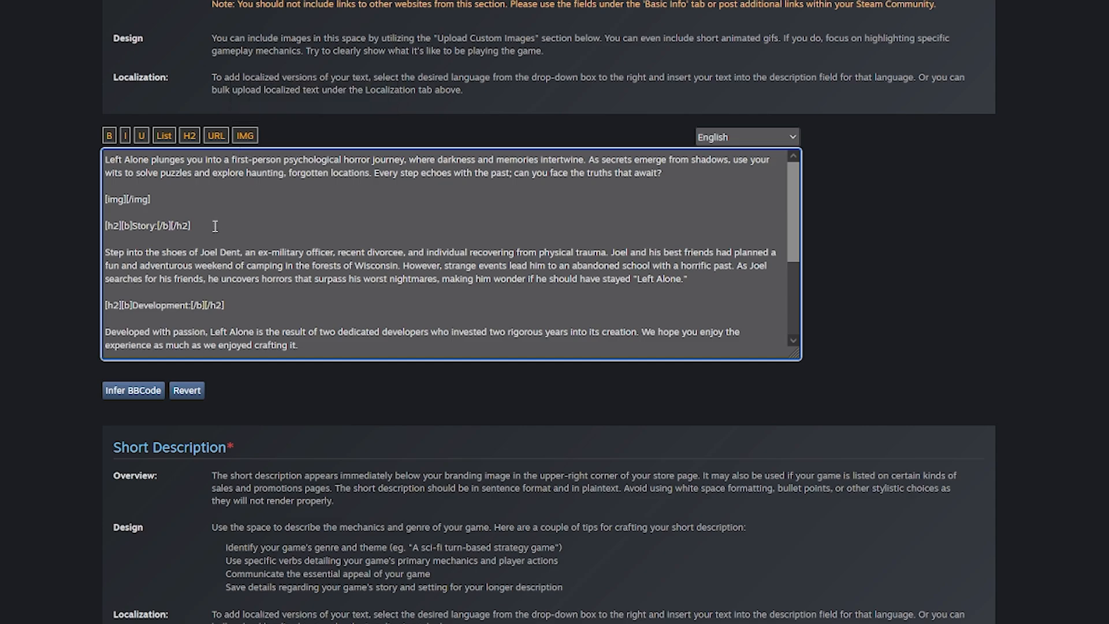
{"action": "key", "text": "ctrl+v"}
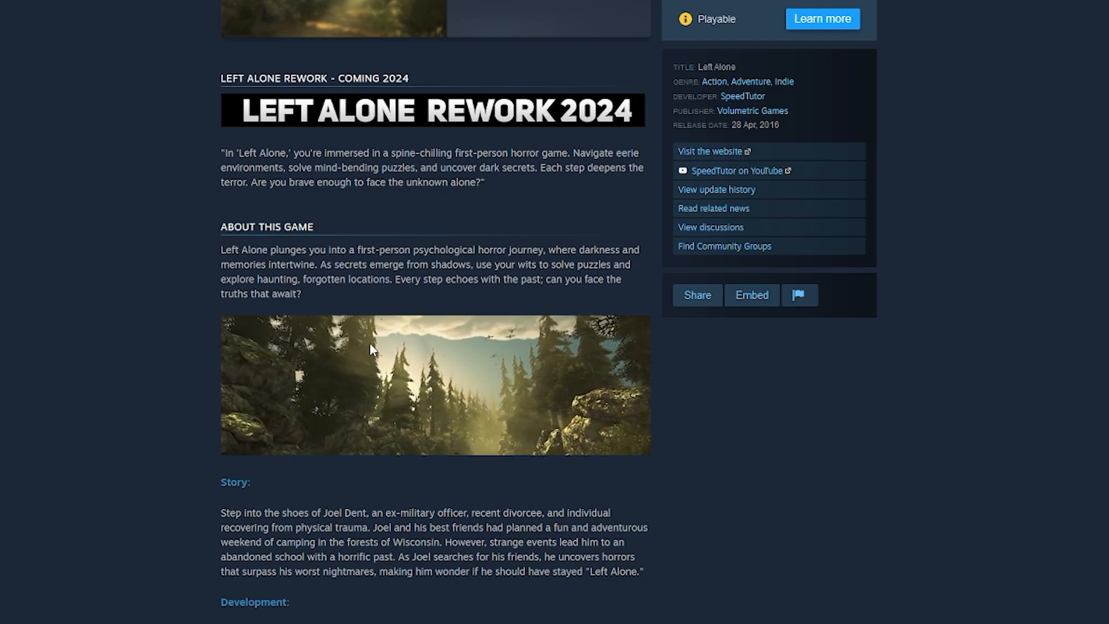
- Review the store page preview, checking the GIF, Story, Development and Key Features formatting in the About This Game section
{"action": "scroll", "coordinate": [369, 346], "scroll_direction": "down", "scroll_amount": 5}
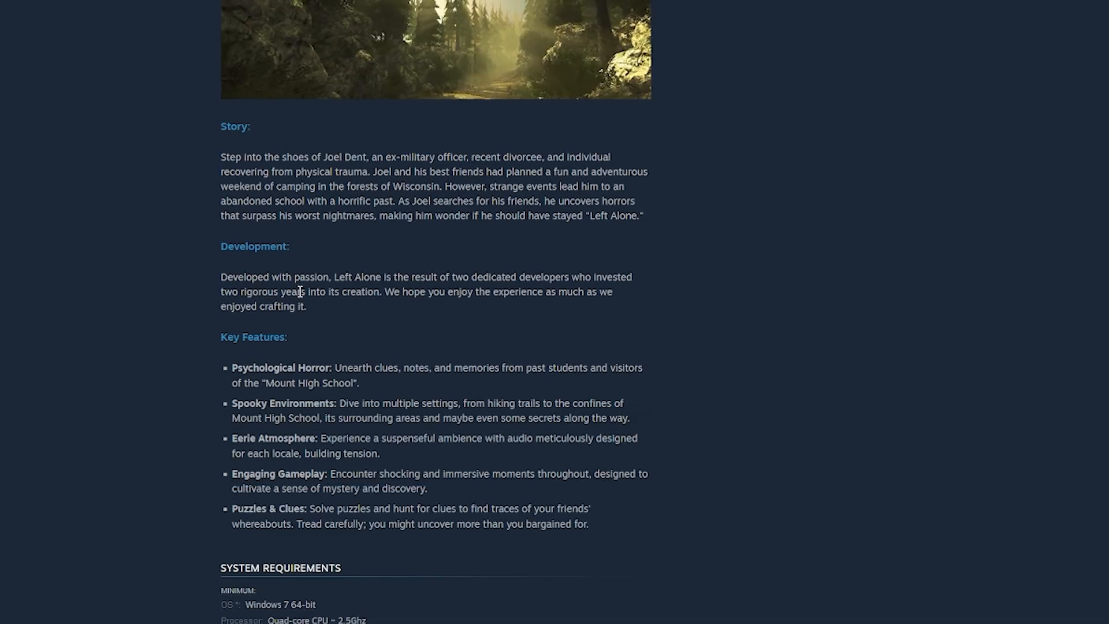
{"action": "scroll", "coordinate": [301, 324], "scroll_direction": "up", "scroll_amount": 3}
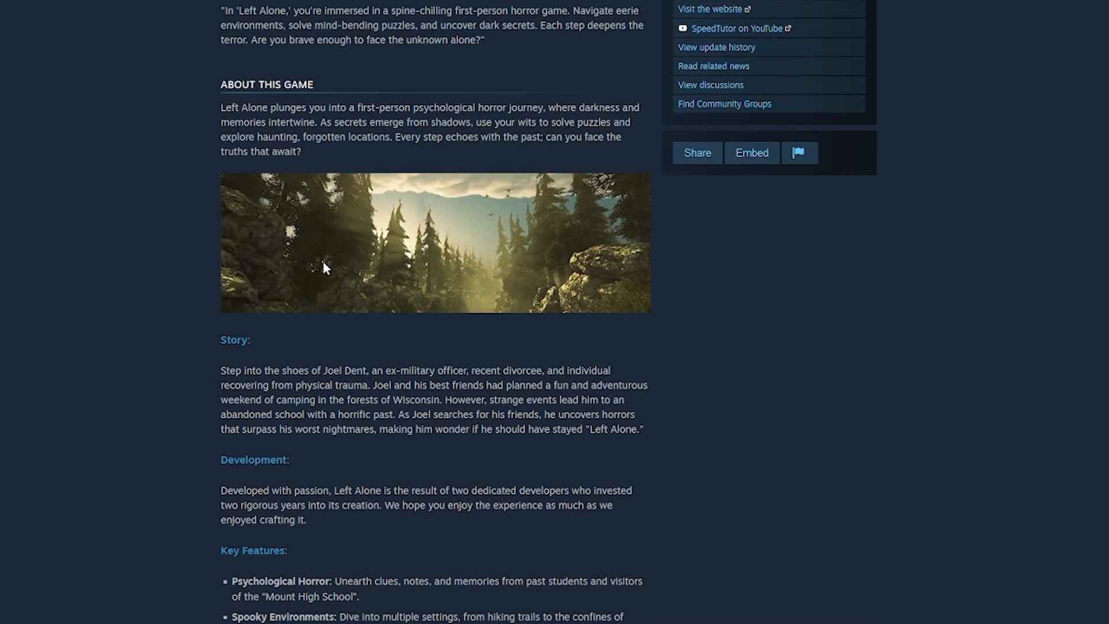
{"action": "scroll", "coordinate": [391, 364], "scroll_direction": "up", "scroll_amount": 4}
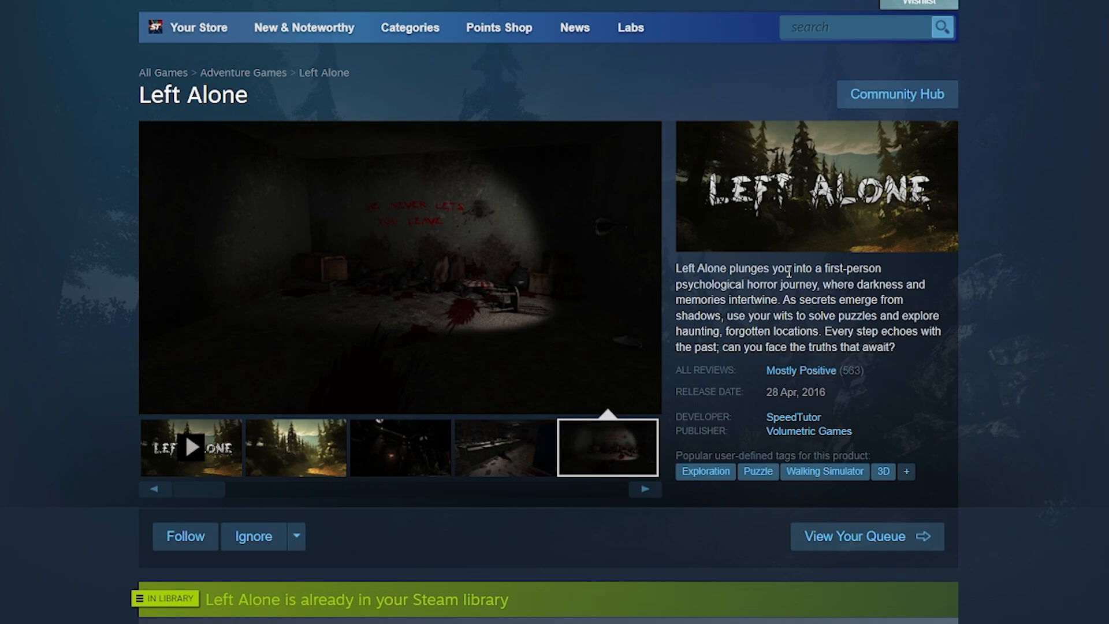
- Examine the finished Left Alone store page, from the rework announcement banner to the description's GIFs and Key Features list
{"action": "scroll", "coordinate": [789, 273], "scroll_direction": "down", "scroll_amount": 3}
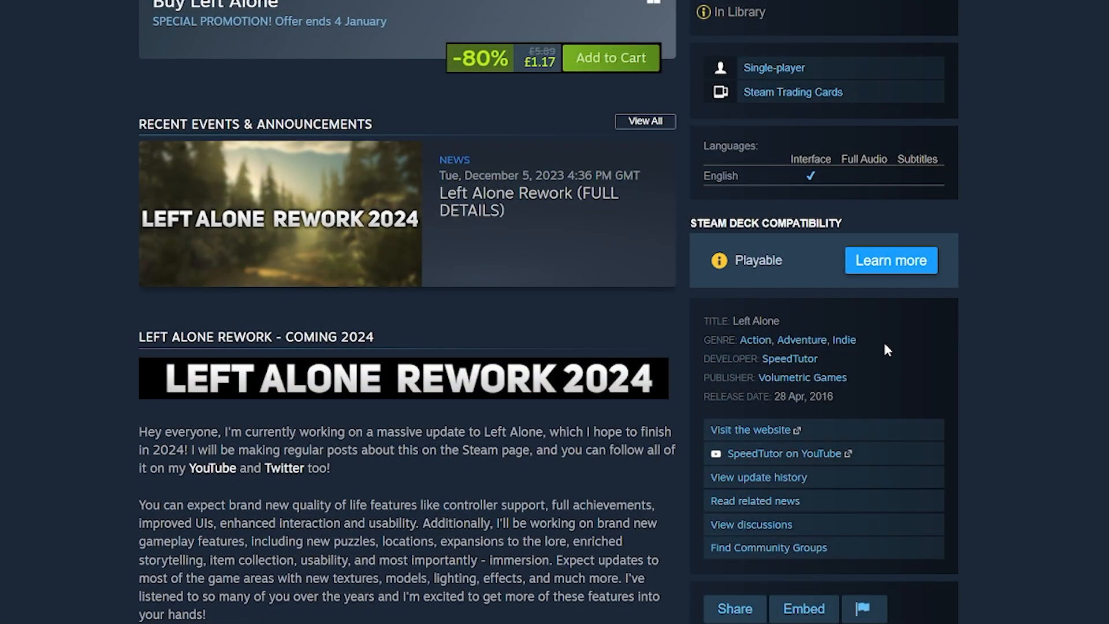
{"action": "scroll", "coordinate": [252, 203], "scroll_direction": "down", "scroll_amount": 2}
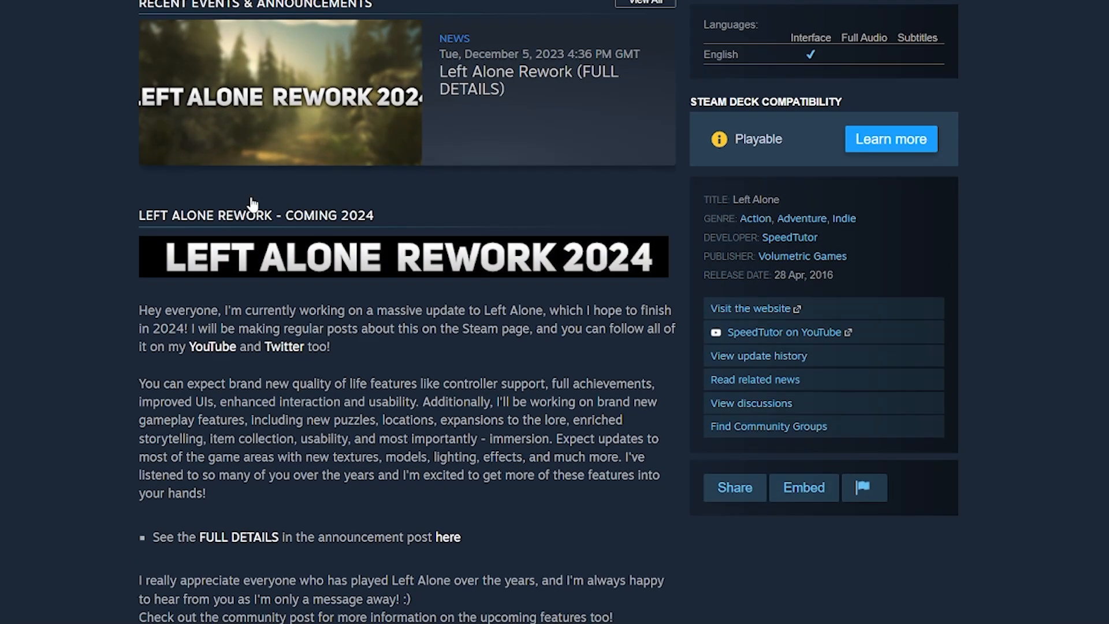
{"action": "scroll", "coordinate": [431, 299], "scroll_direction": "down", "scroll_amount": 8}
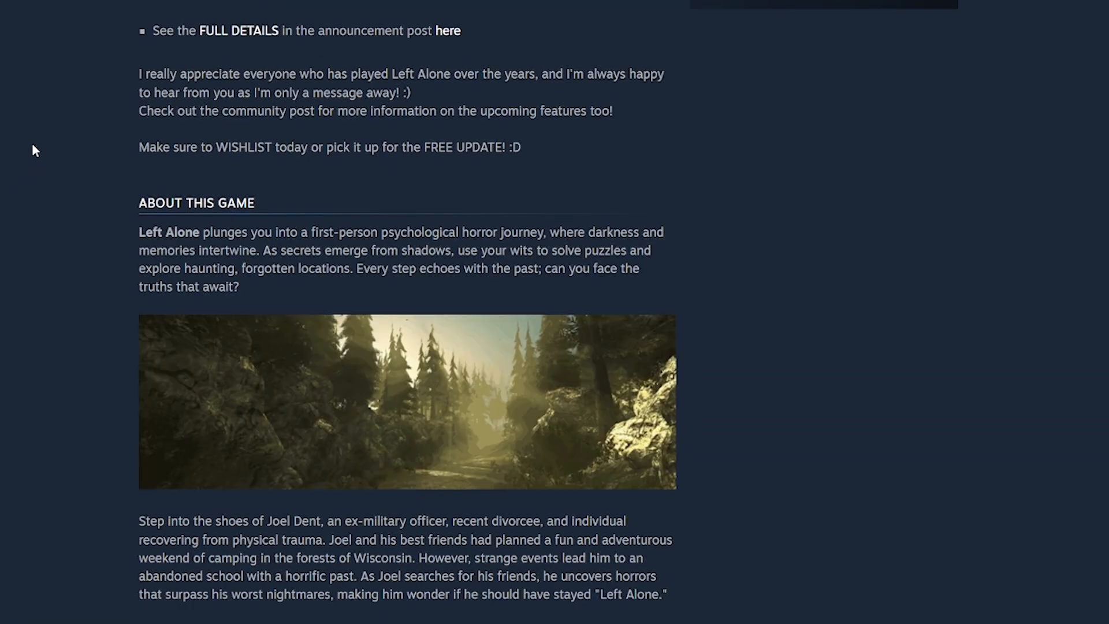
{"action": "scroll", "coordinate": [35, 144], "scroll_direction": "down", "scroll_amount": 5}
{"action": "scroll", "coordinate": [64, 243], "scroll_direction": "down", "scroll_amount": 3}
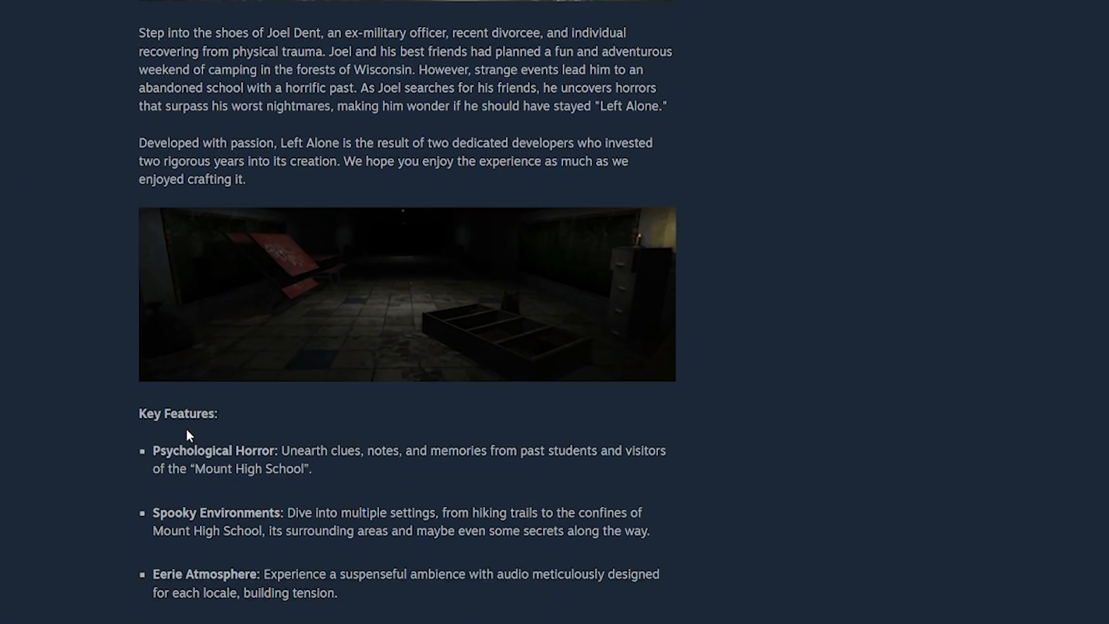
{"action": "scroll", "coordinate": [186, 429], "scroll_direction": "down", "scroll_amount": 5}
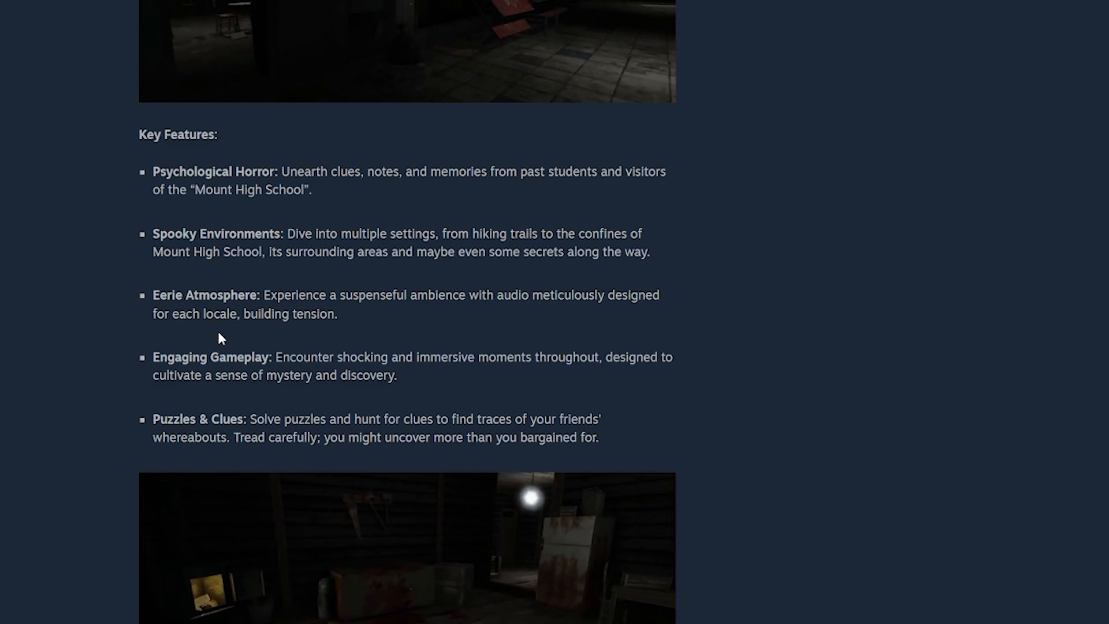
{"action": "scroll", "coordinate": [218, 333], "scroll_direction": "up", "scroll_amount": 6}
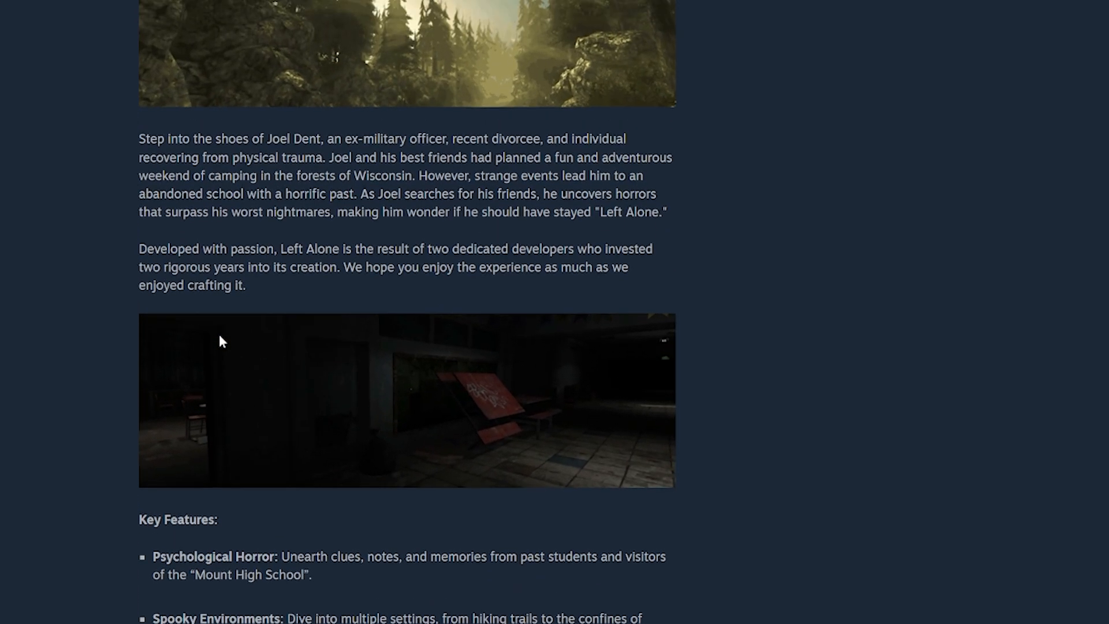
{"action": "scroll", "coordinate": [220, 342], "scroll_direction": "up", "scroll_amount": 2}
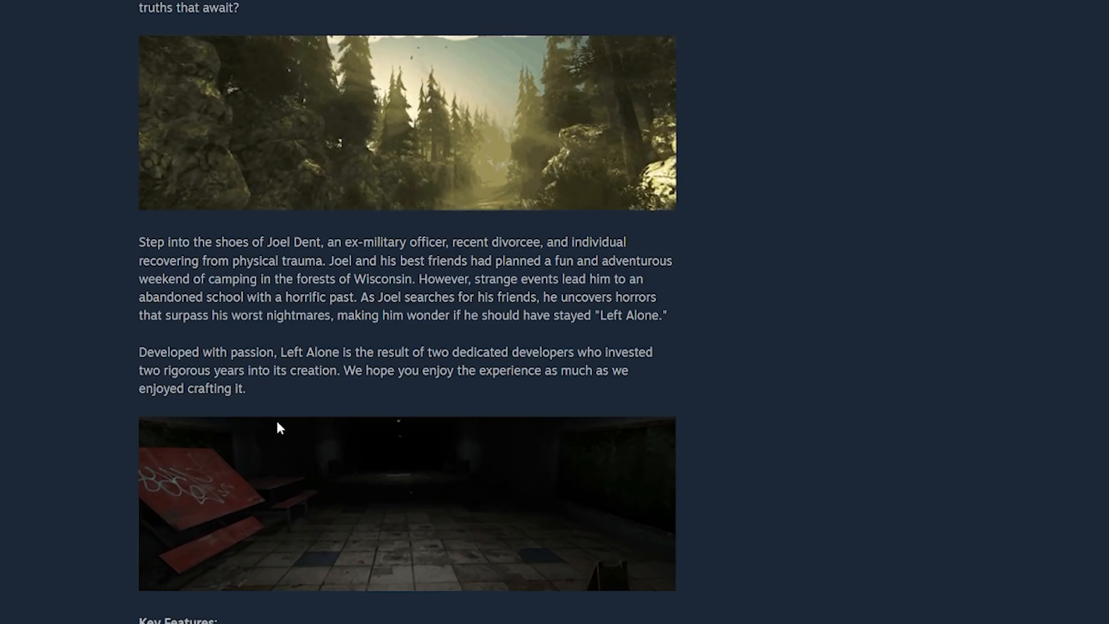
{"action": "scroll", "coordinate": [44, 404], "scroll_direction": "down", "scroll_amount": 4}
{"action": "scroll", "coordinate": [42, 407], "scroll_direction": "up", "scroll_amount": 4}
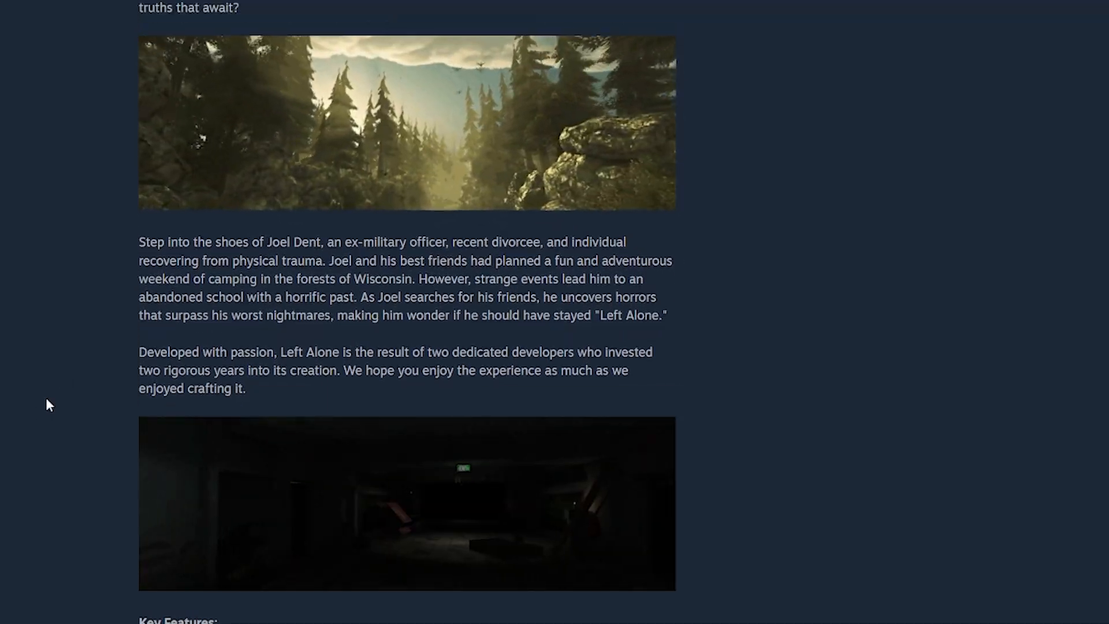